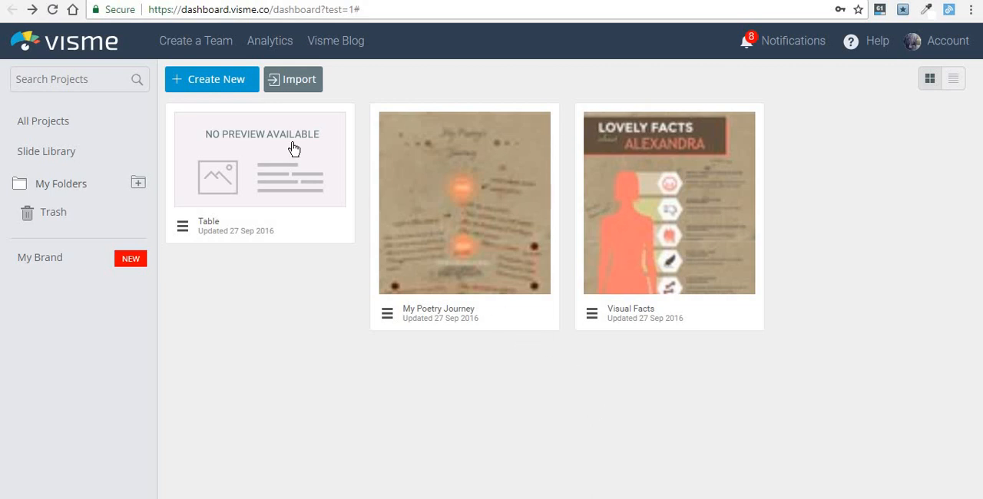
- Start a new project and browse the presentation, social graphics and infographic template categories, ending on infographics
mouse_move(275, 140)
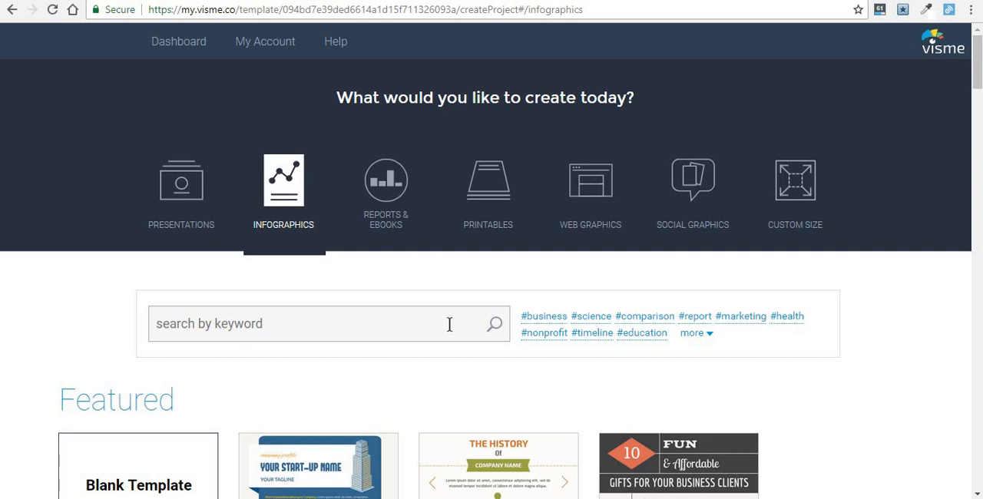
left_click(199, 195)
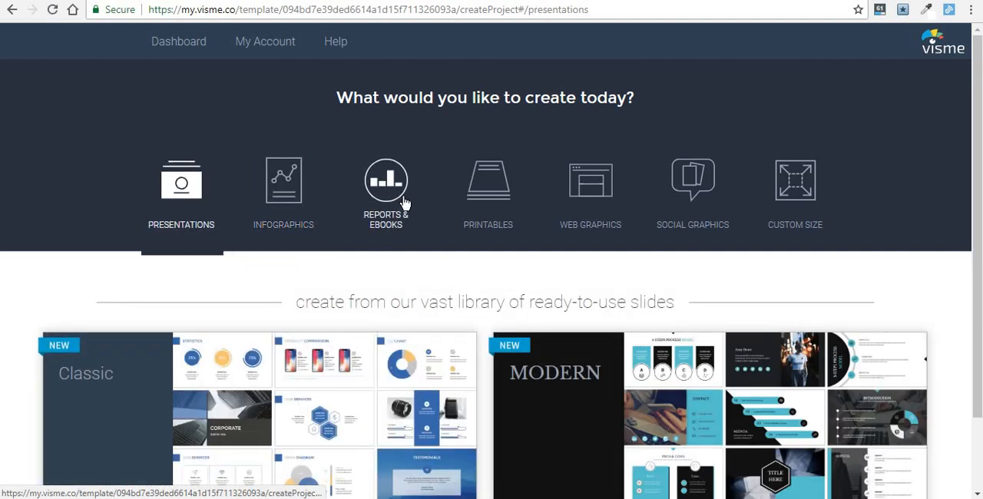
left_click(696, 190)
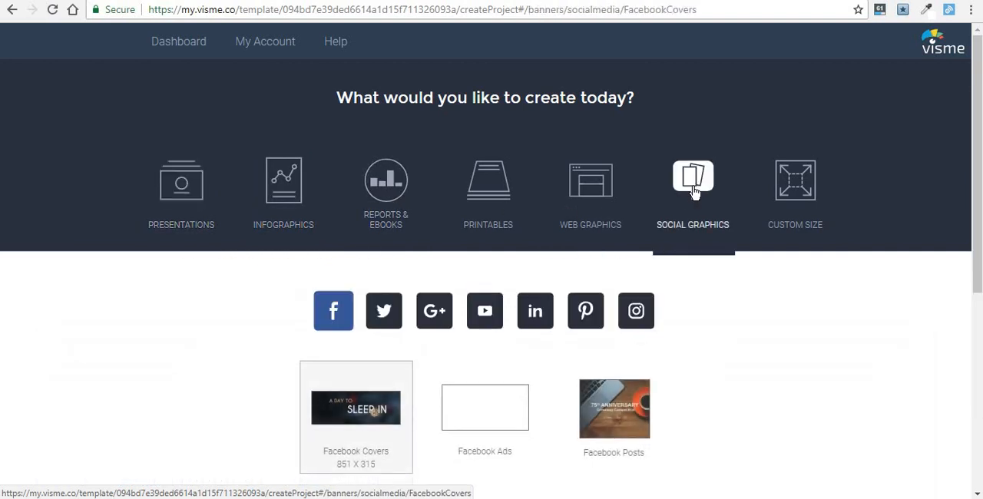
left_click(282, 179)
scroll(282, 179, "down", 3)
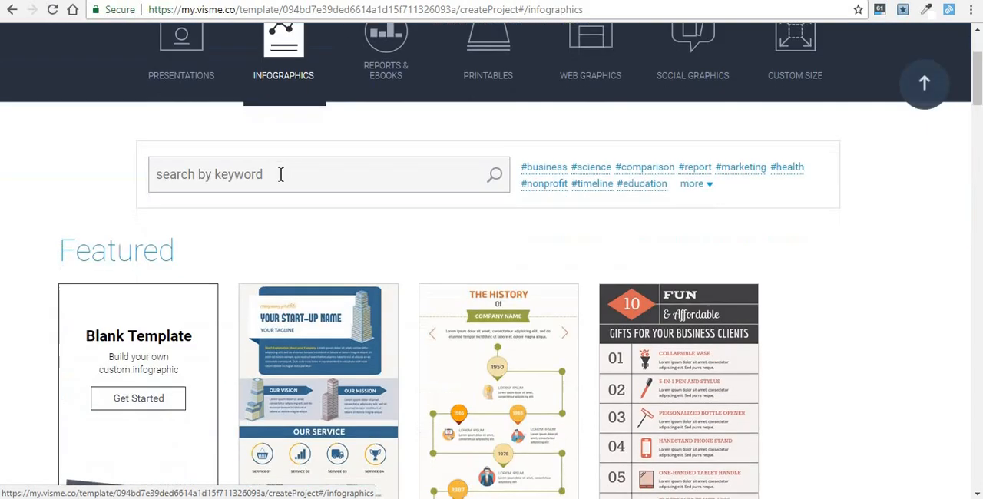
scroll(282, 182, "down", 10)
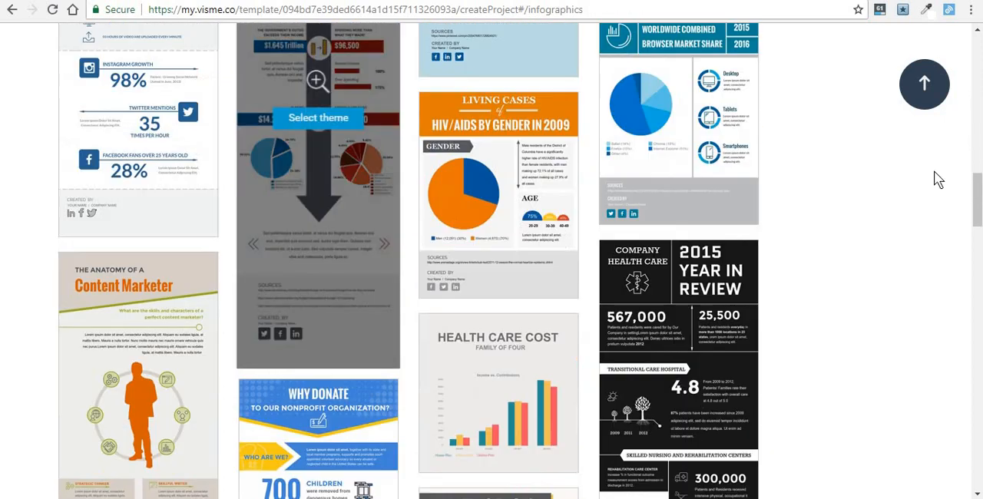
left_click(925, 83)
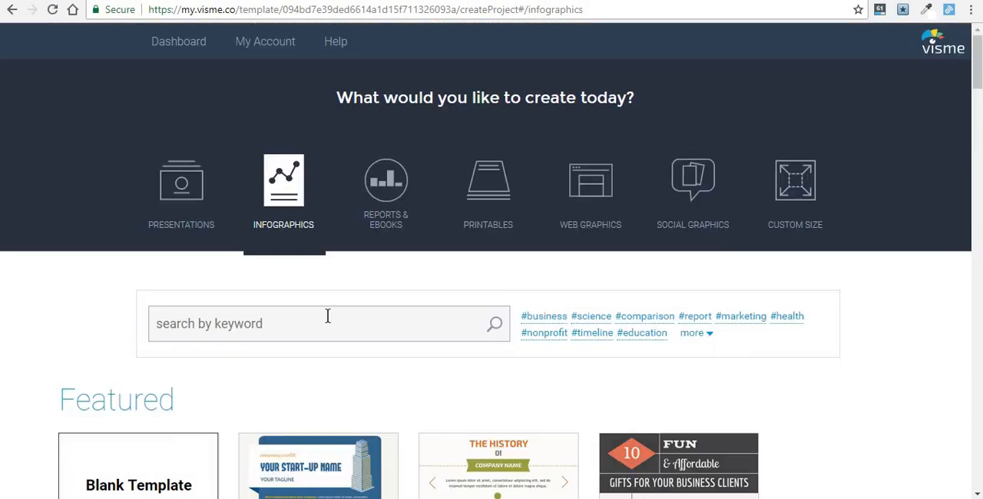
- Search the infographic templates for "statistics"
left_click(327, 316)
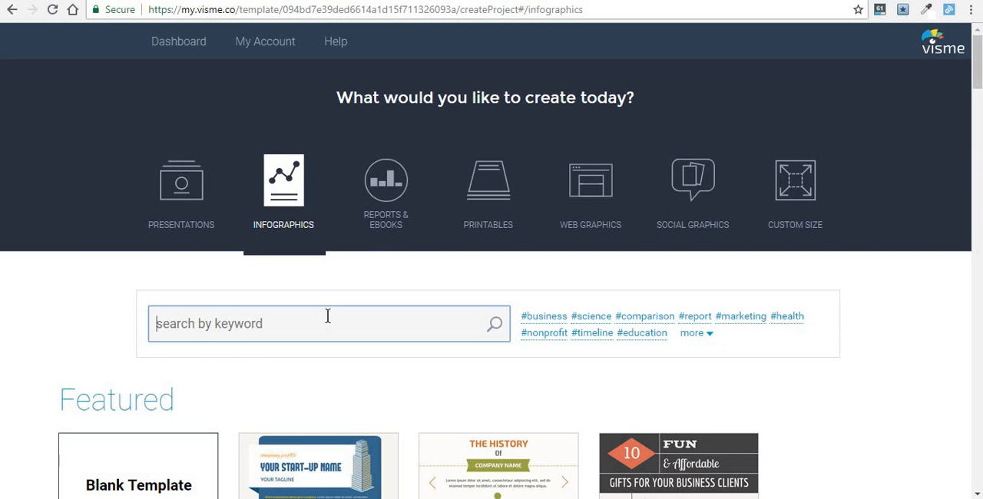
type("statistics")
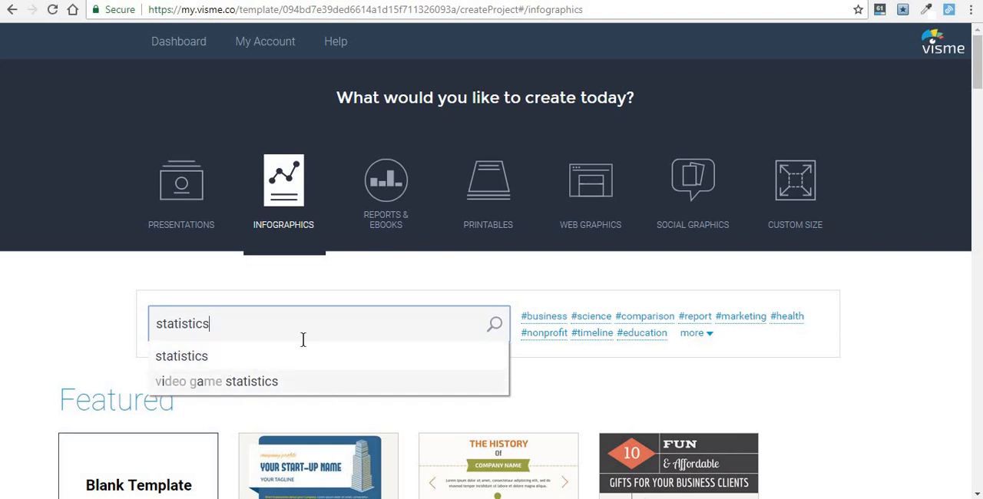
left_click(222, 357)
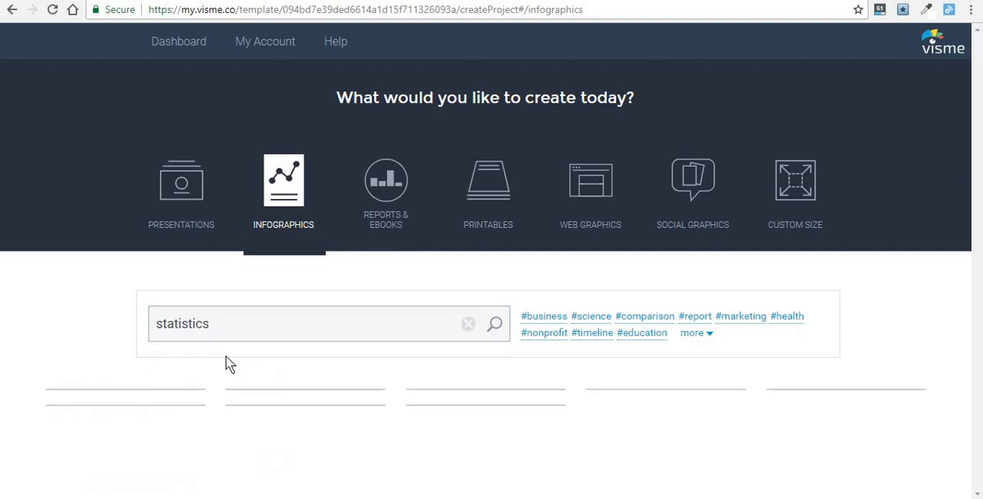
- Look through the statistics templates and create the project from the red Content Marketing theme
scroll(300, 200, "down", 4)
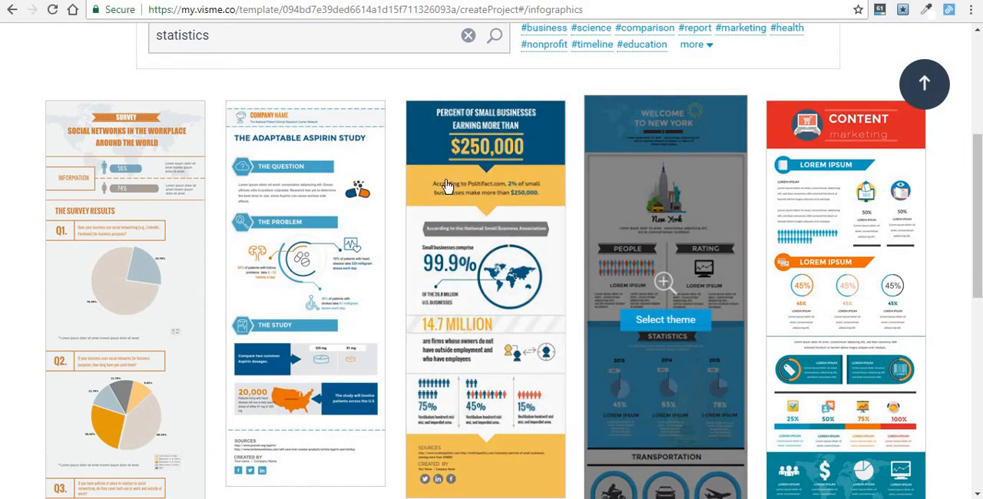
scroll(447, 186, "down", 1)
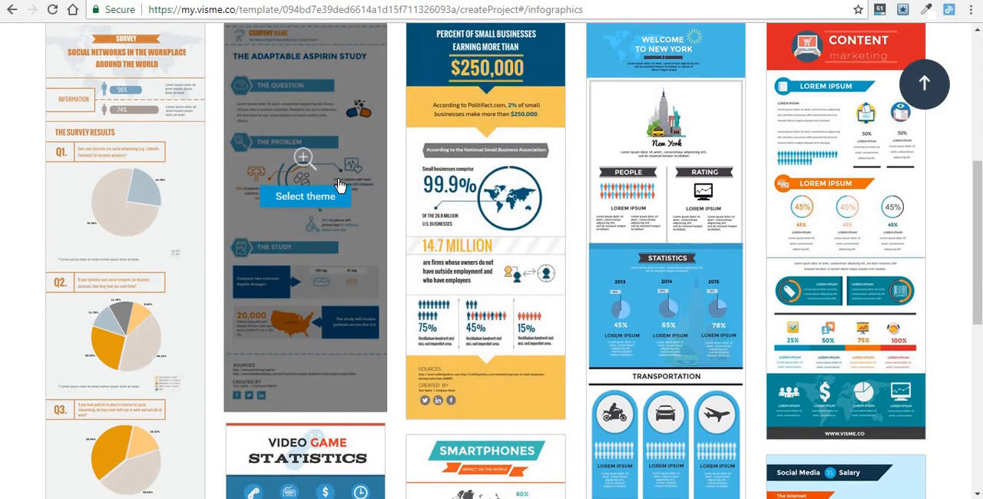
scroll(702, 288, "down", 1)
scroll(806, 280, "up", 1)
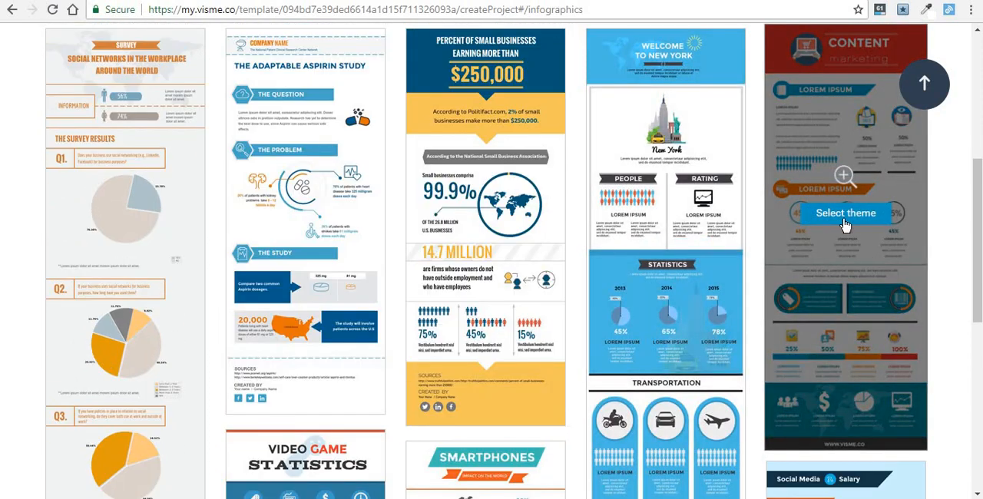
left_click(841, 215)
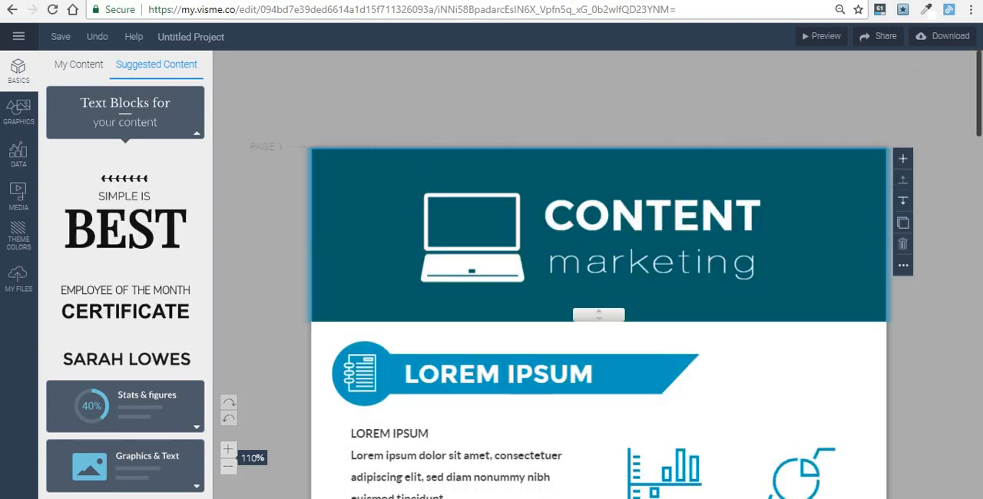
- Review the template's upper sections and examine the suggested Stats & figures and Graphics & Text content blocks
scroll(566, 287, "down", 3)
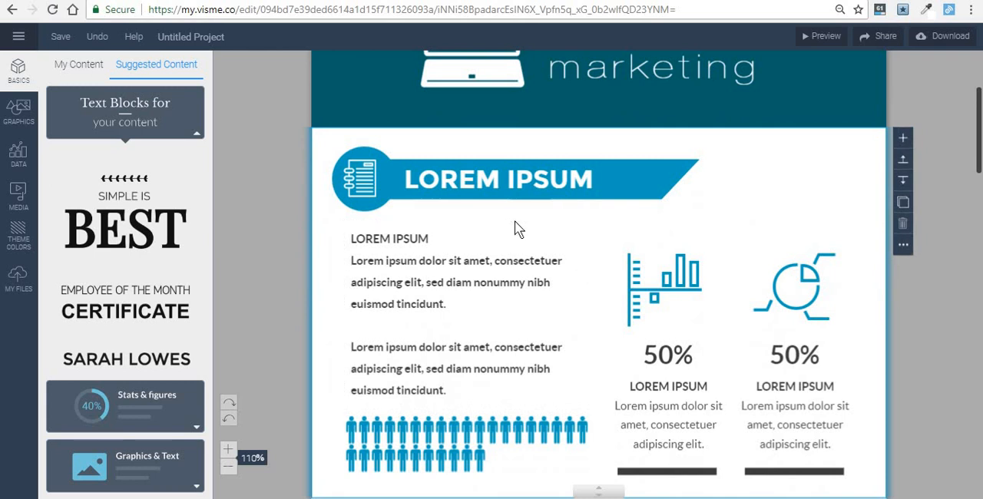
scroll(283, 278, "down", 1)
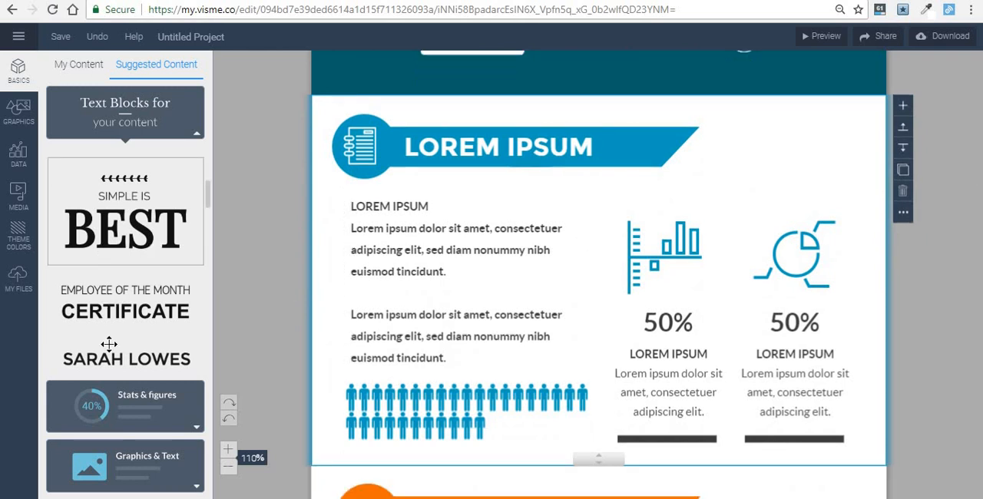
left_click(111, 405)
scroll(126, 391, "down", 2)
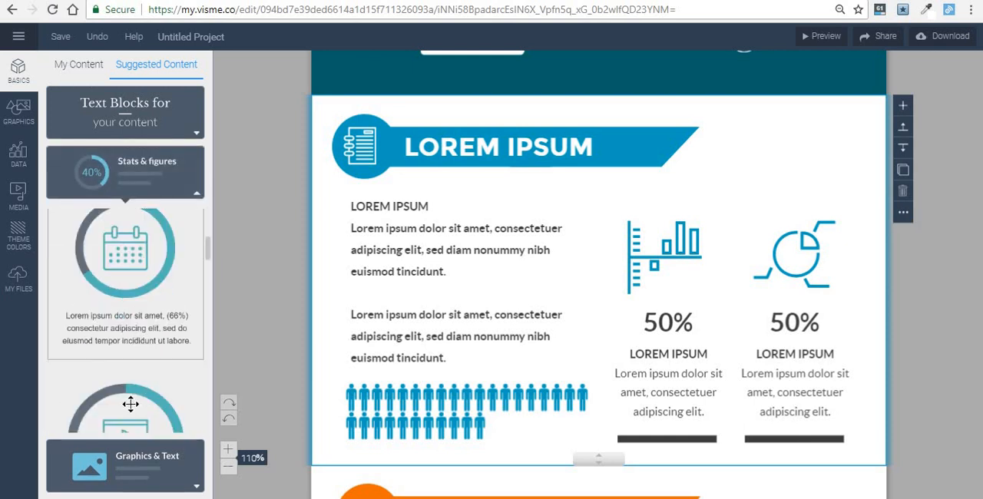
left_click(132, 460)
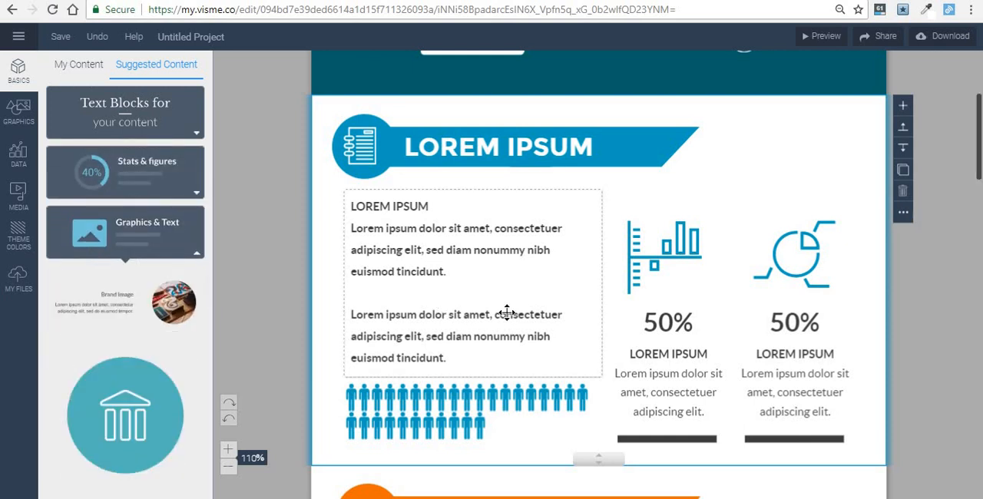
left_click(148, 236)
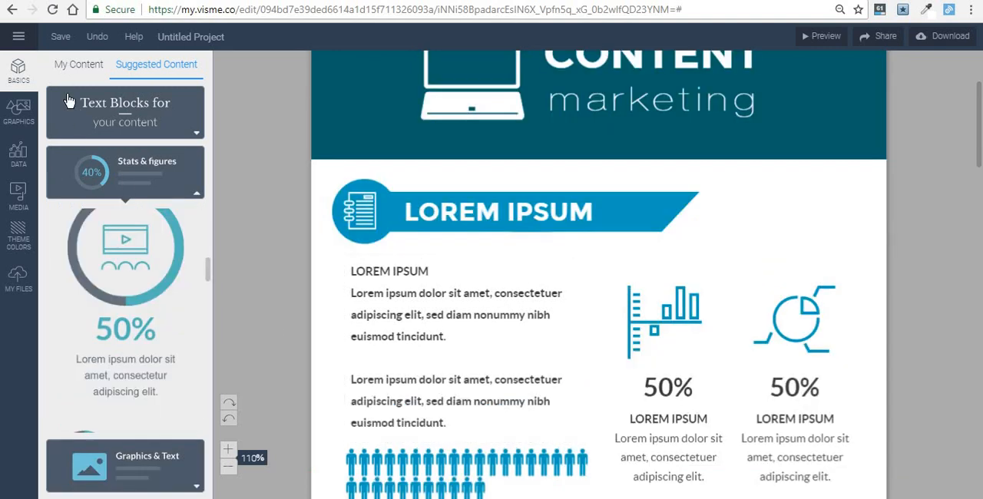
- Save the blue "LOREM IPSUM" heading banner with its notebook icon as a reusable custom block
left_click(78, 69)
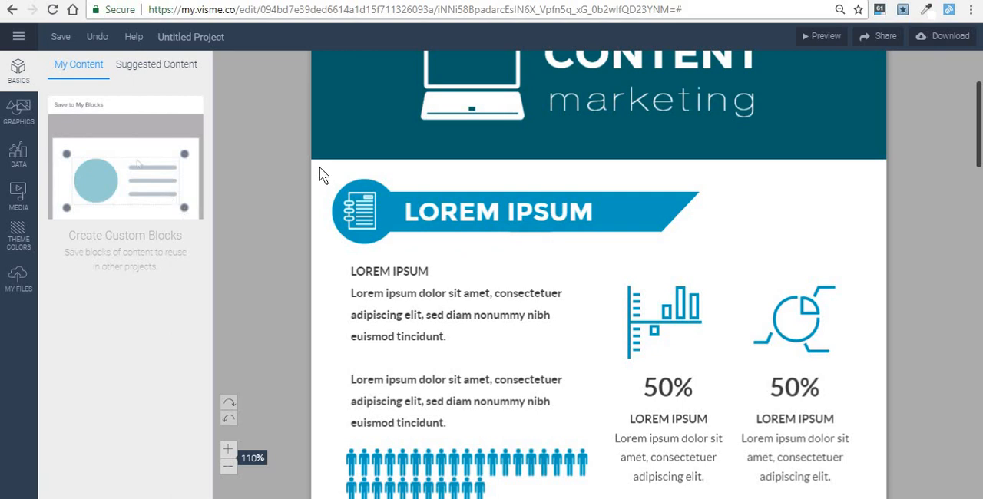
left_click_drag(324, 167, 764, 254)
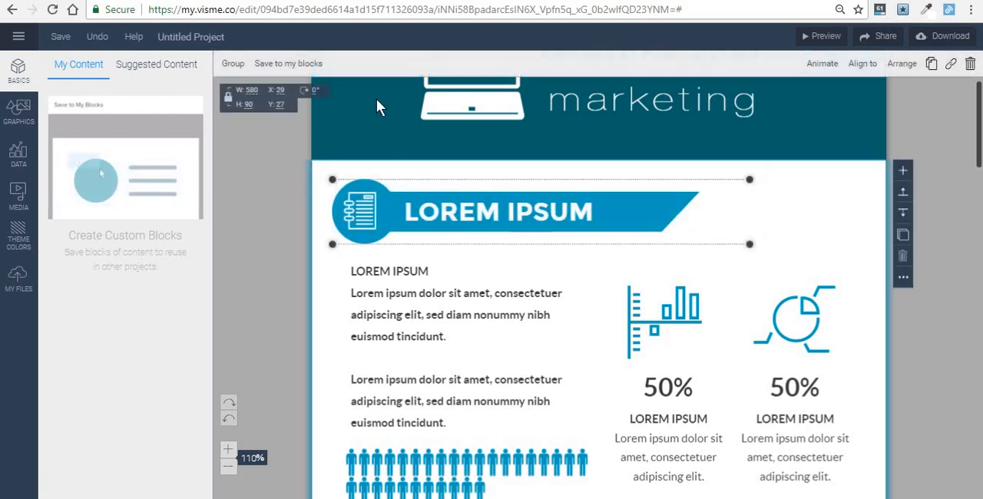
left_click(303, 63)
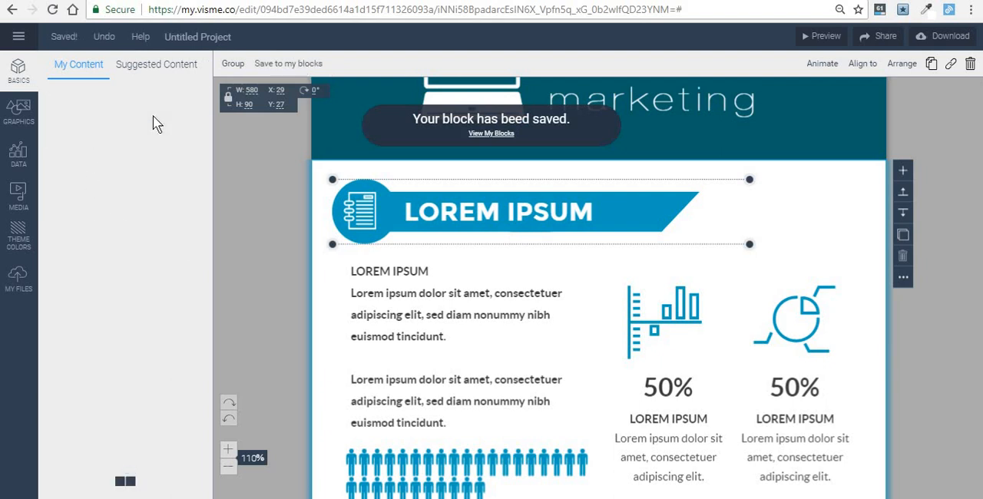
- Place a copy of the saved heading block on the page and delete it again
left_click_drag(95, 103, 371, 243)
key("Delete")
- Look at the Animals icon category and search the icon library for "computer"
left_click(18, 115)
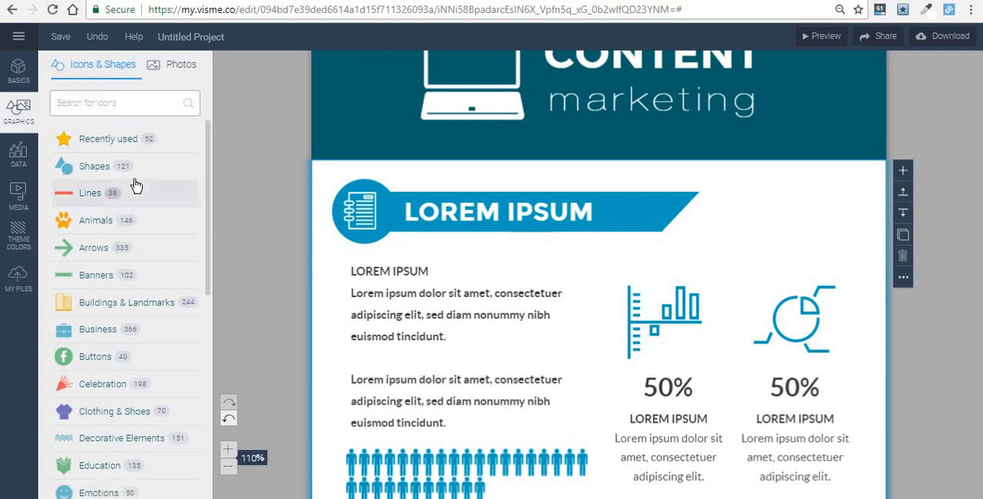
left_click(119, 221)
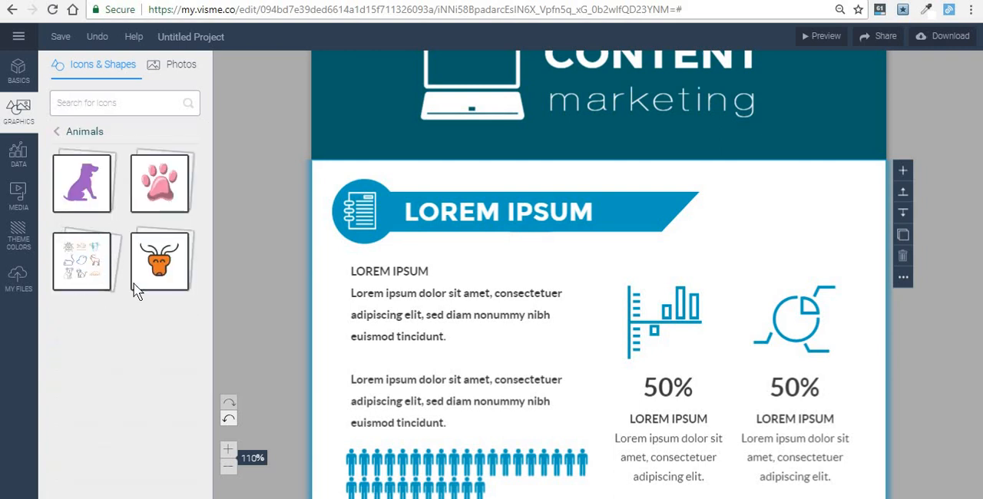
left_click(84, 106)
type("computer")
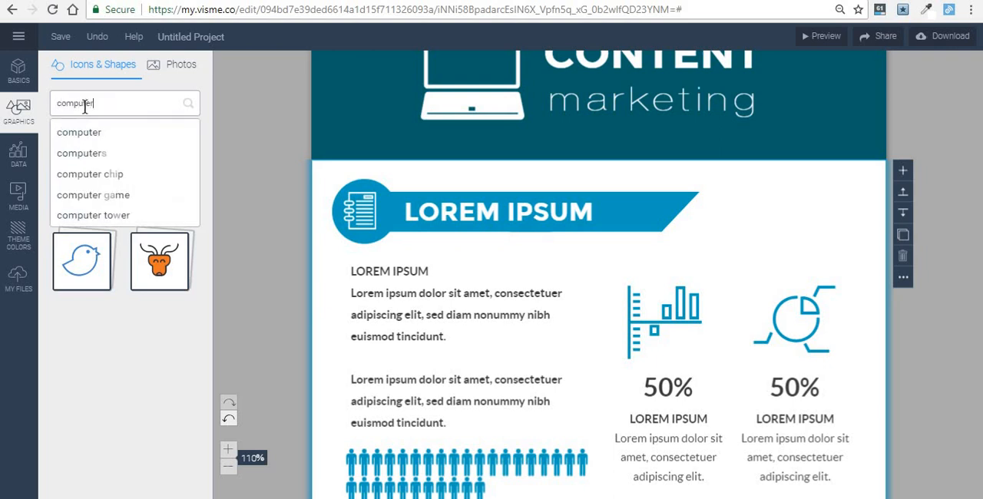
key("Return")
- Insert the green monitor icon with the line chart from the computer icons into the "LOREM IPSUM" section
scroll(119, 183, "down", 1)
scroll(119, 182, "down", 2)
left_click(122, 186)
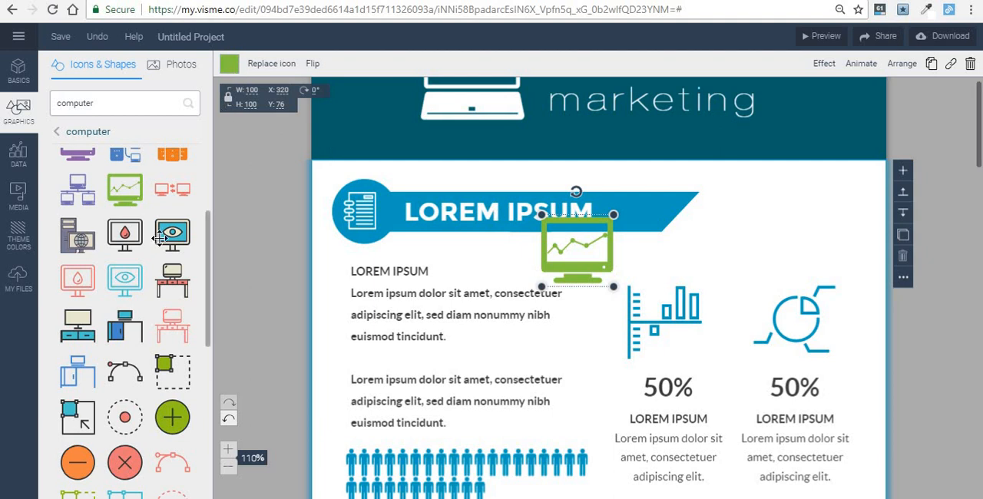
- Look through more computer icons and place the monitor icon with the eye beside the blue heading banner's slanted end
scroll(130, 215, "up", 2)
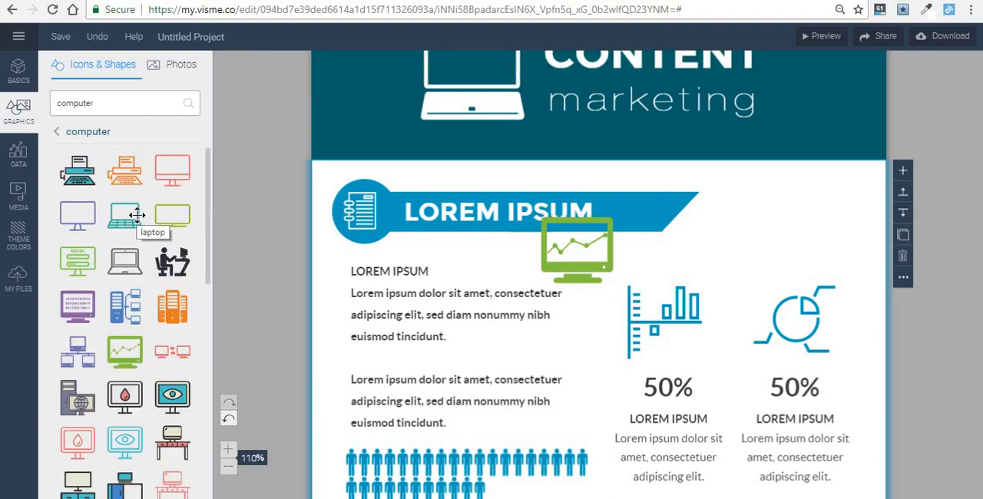
scroll(137, 215, "down", 6)
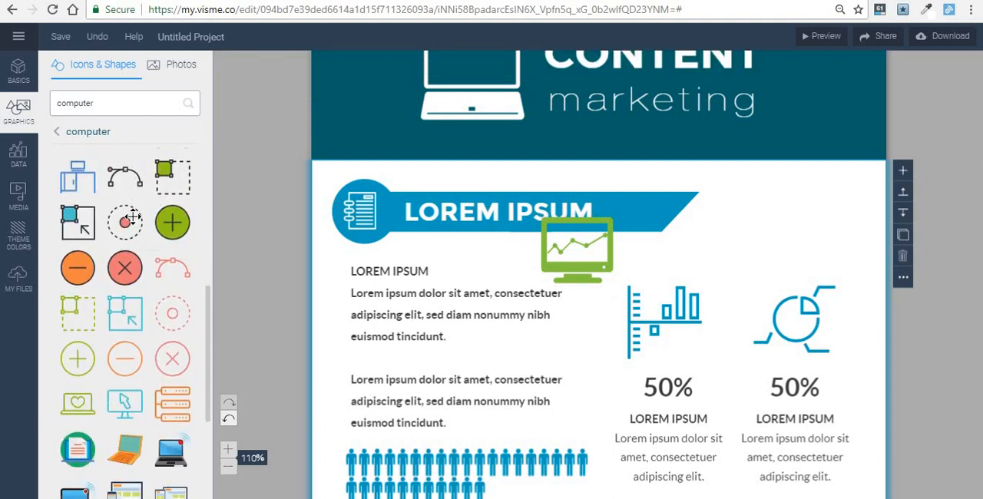
scroll(132, 217, "up", 4)
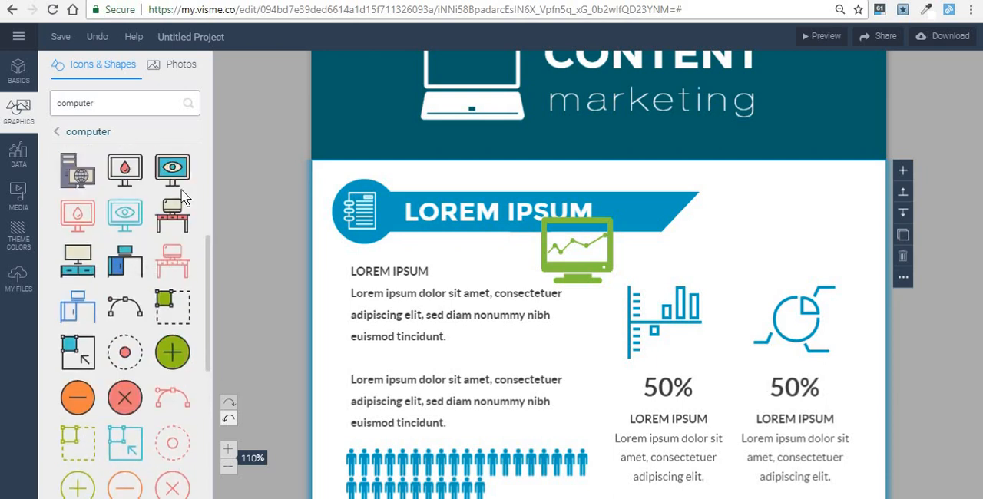
left_click_drag(204, 179, 725, 234)
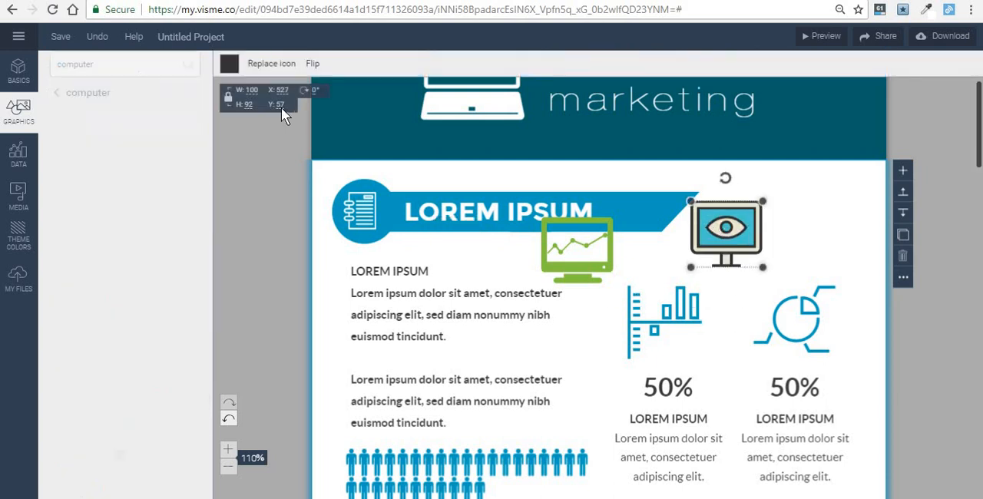
- Change the eye monitor icon's cyan screen fill color to orange
left_click(225, 65)
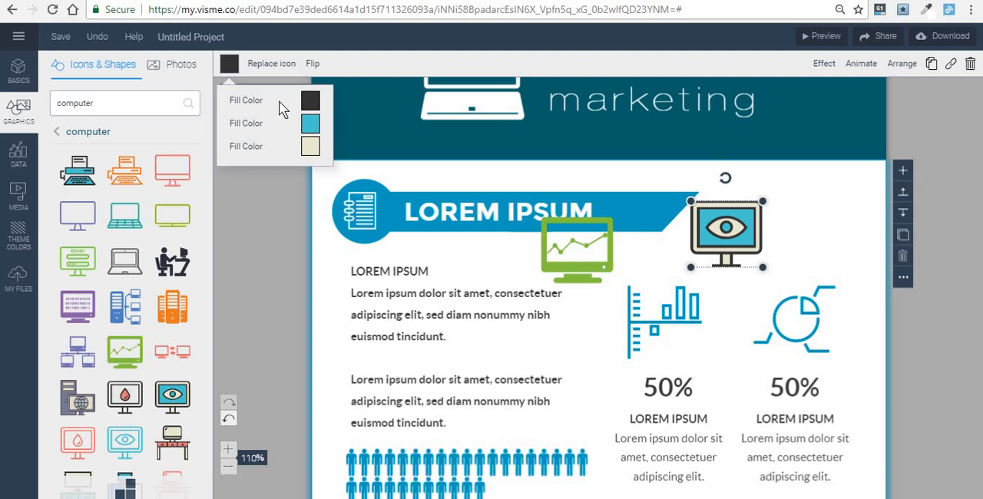
left_click(310, 145)
left_click(436, 186)
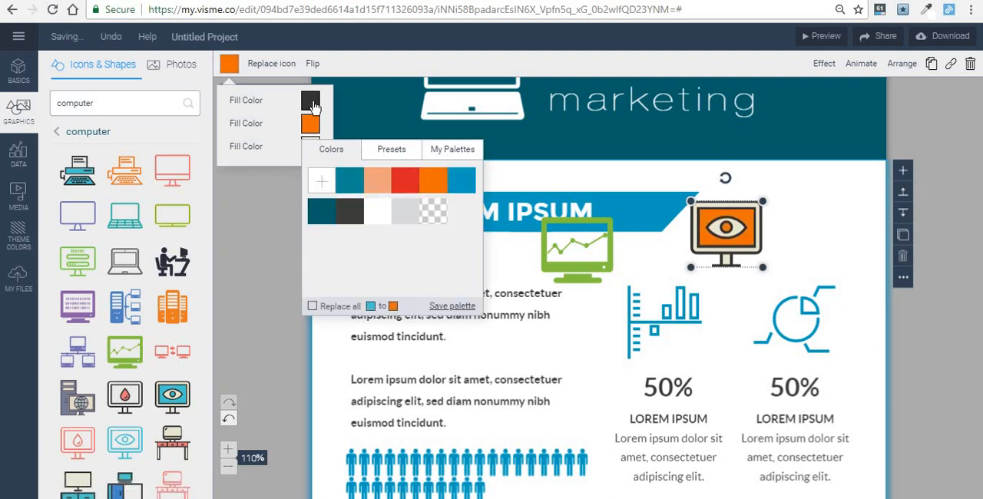
- Browse the free stock photos available for the infographic
left_click(347, 159)
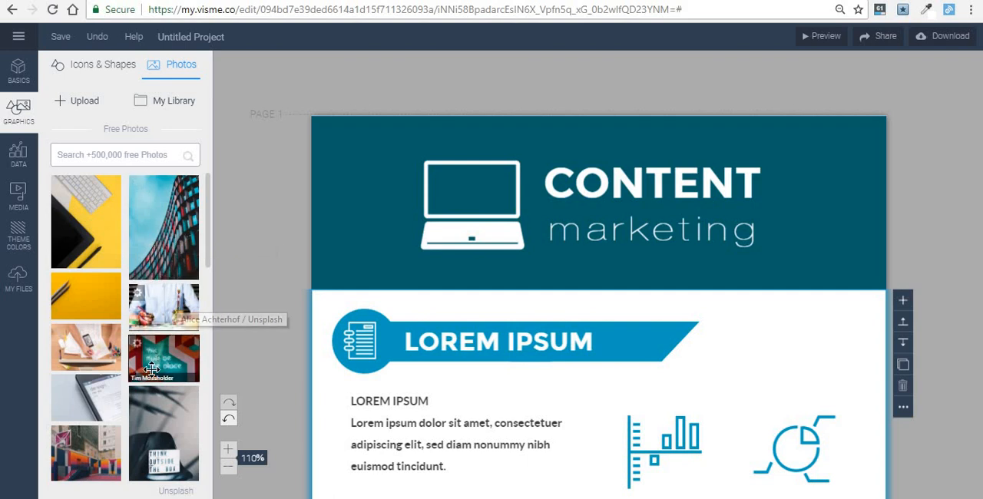
scroll(151, 370, "down", 1)
scroll(151, 369, "down", 1)
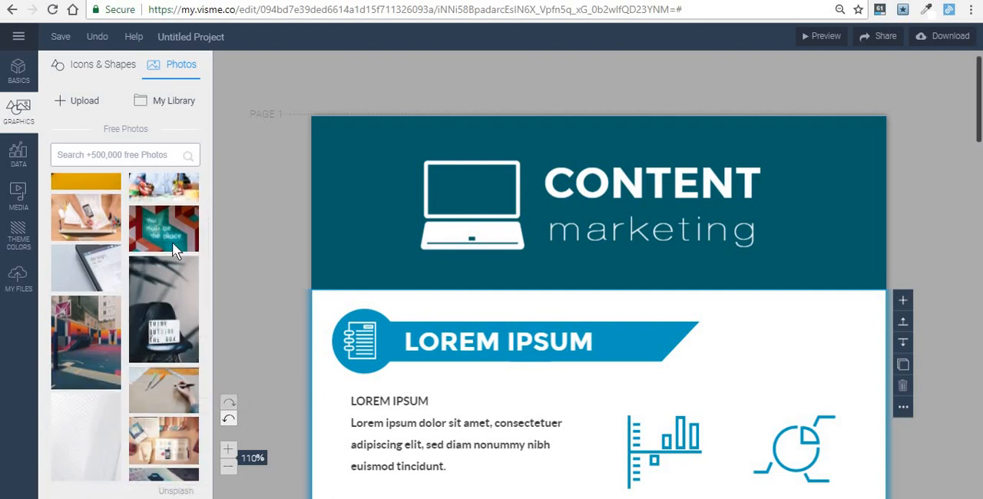
scroll(144, 245, "up", 2)
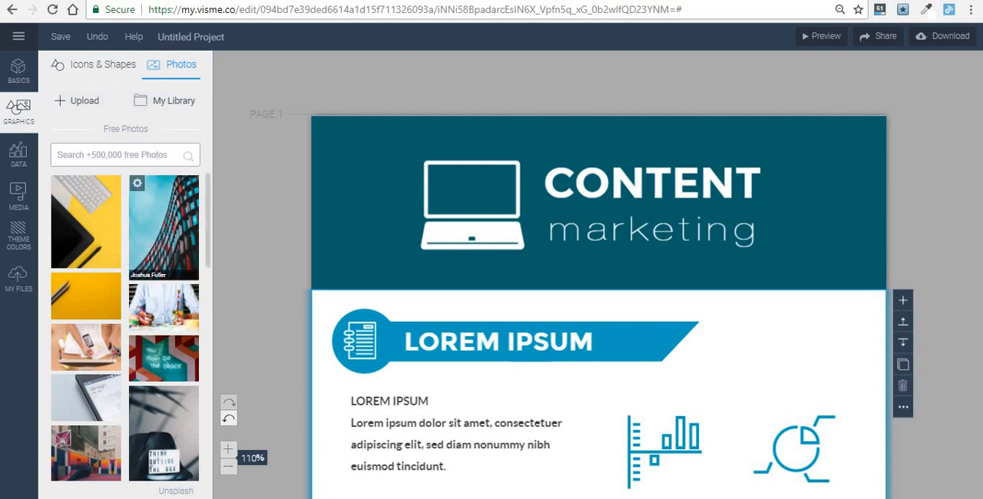
scroll(152, 223, "down", 3)
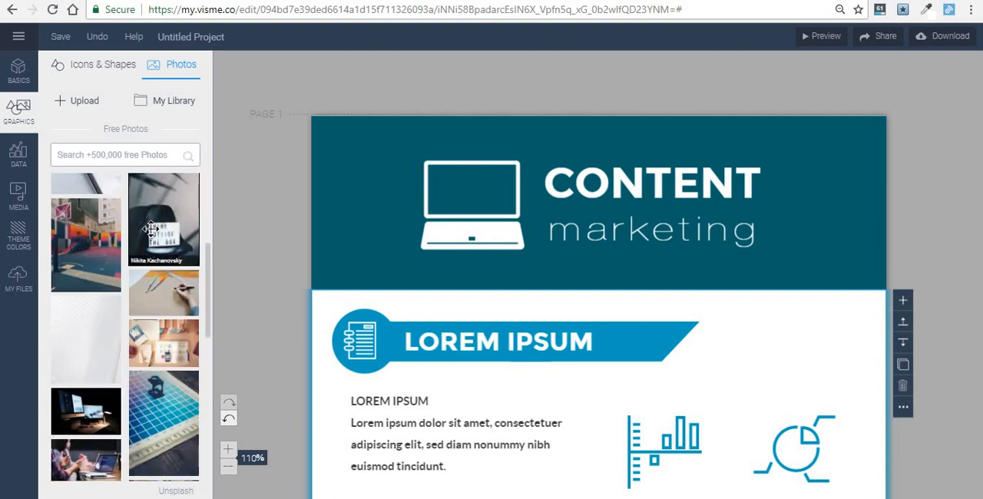
- Search the free photos for building pictures and set the upward view of blue glass skyscrapers as the header block's background
scroll(154, 200, "up", 1)
left_click(152, 157)
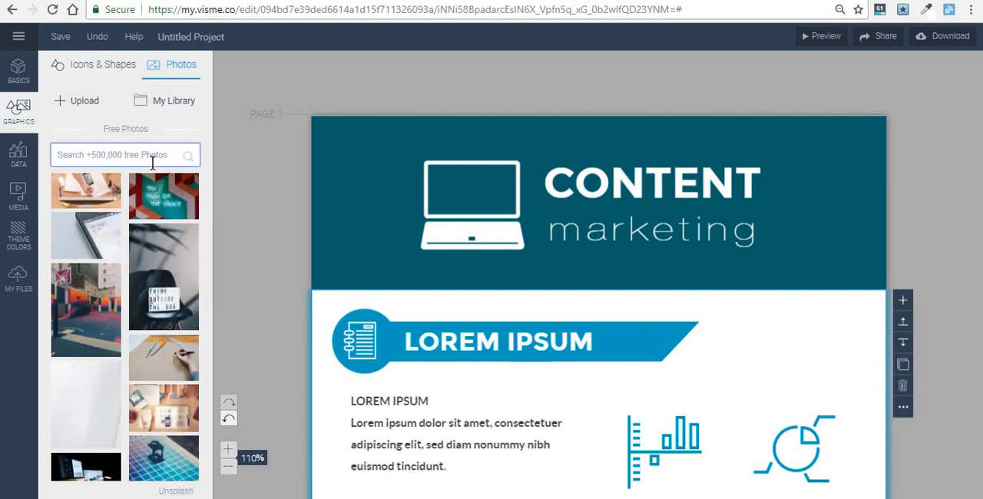
type("b")
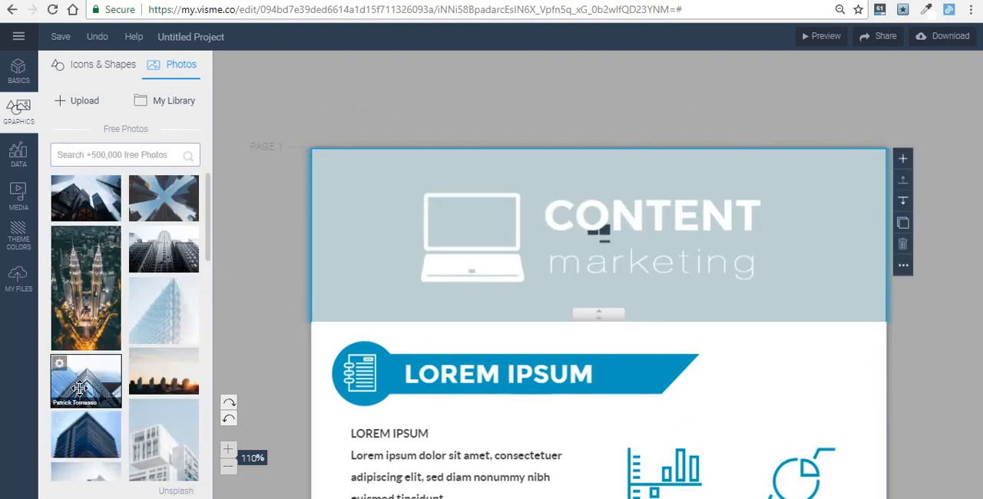
left_click_drag(81, 387, 532, 183)
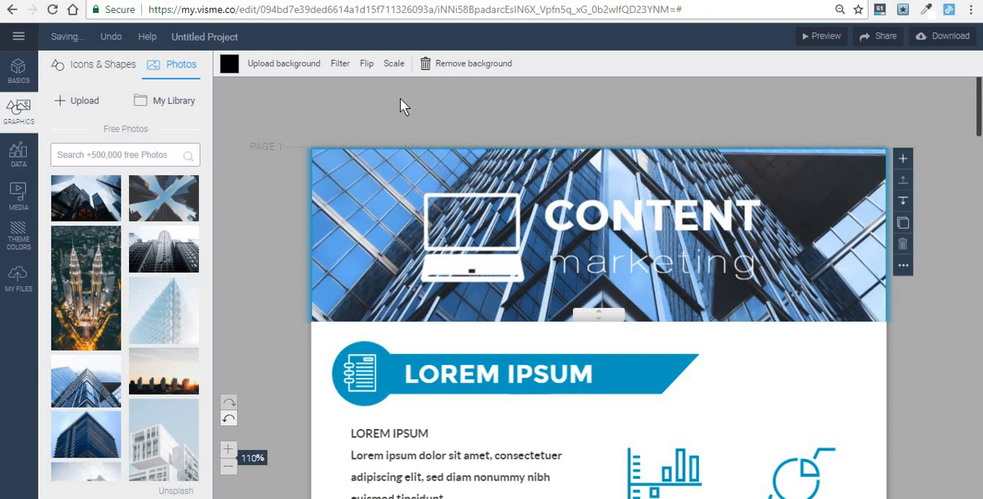
- Lower the brightness of the header's background photo so it is darker behind the white title
left_click(356, 238)
left_click(356, 225)
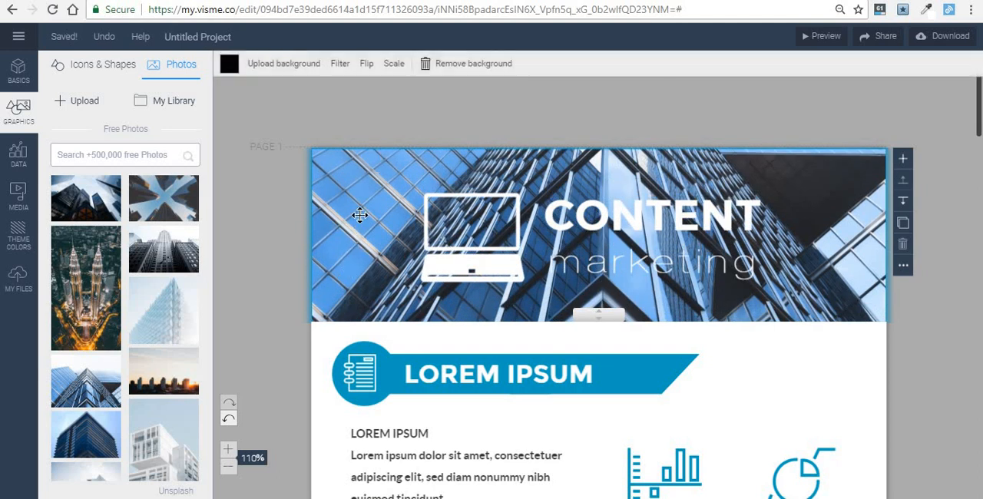
left_click(342, 67)
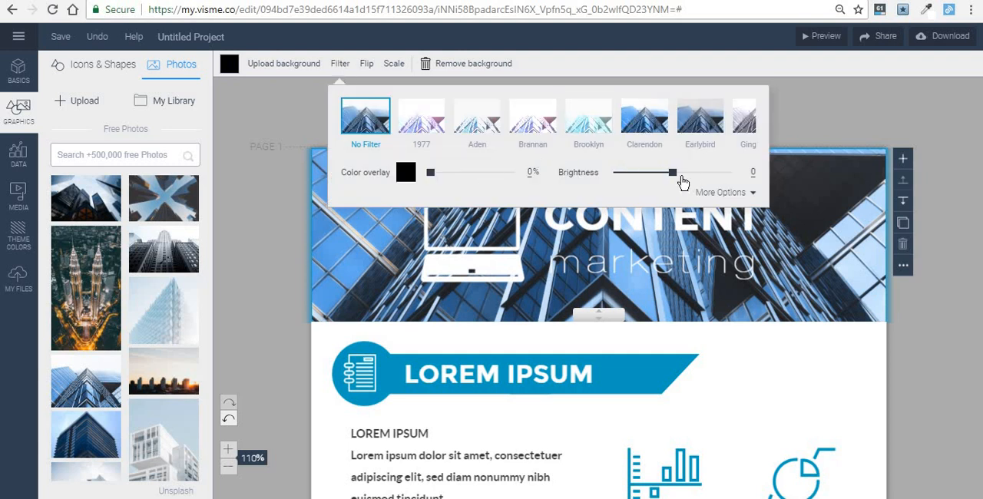
left_click_drag(674, 174, 607, 224)
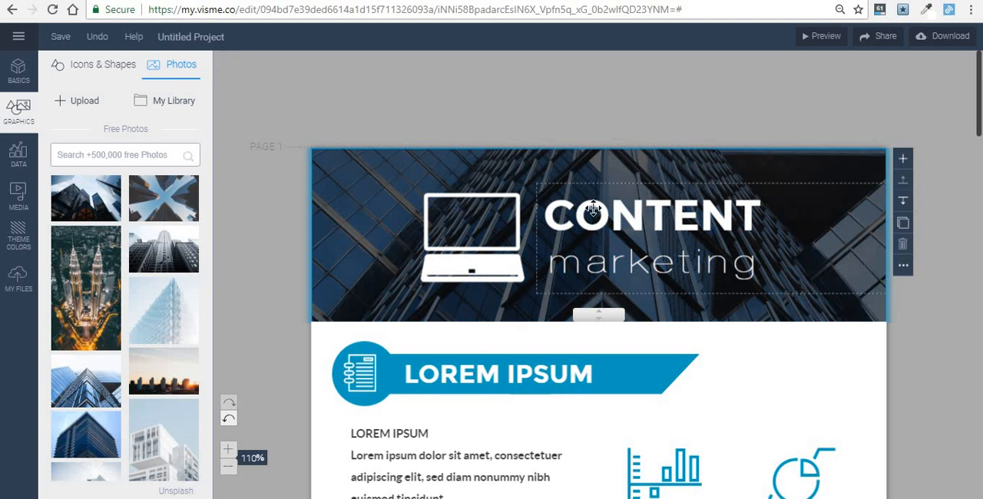
- Set the value of the orange radial gauge in the orange "LOREM IPSUM" section to 85%
scroll(334, 250, "down", 6)
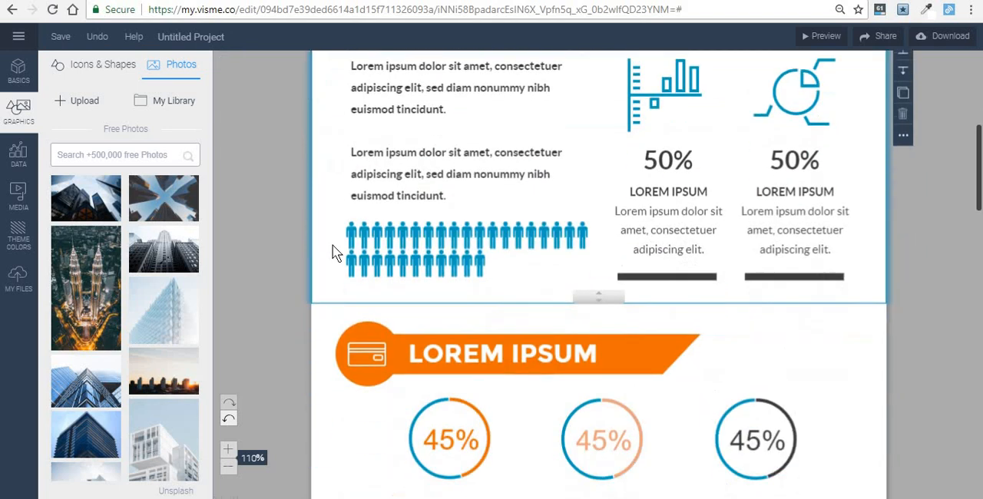
left_click(333, 245)
left_click(19, 154)
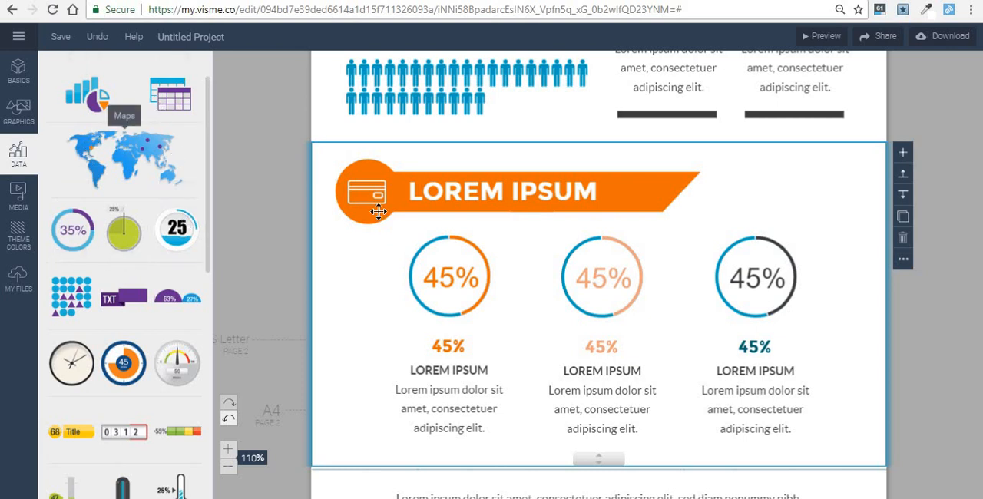
left_click(457, 273)
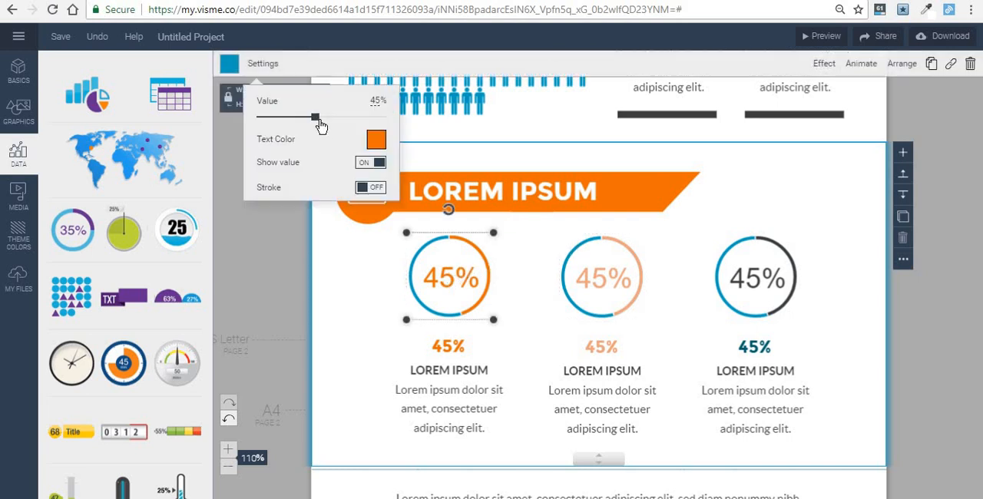
left_click_drag(319, 123, 360, 133)
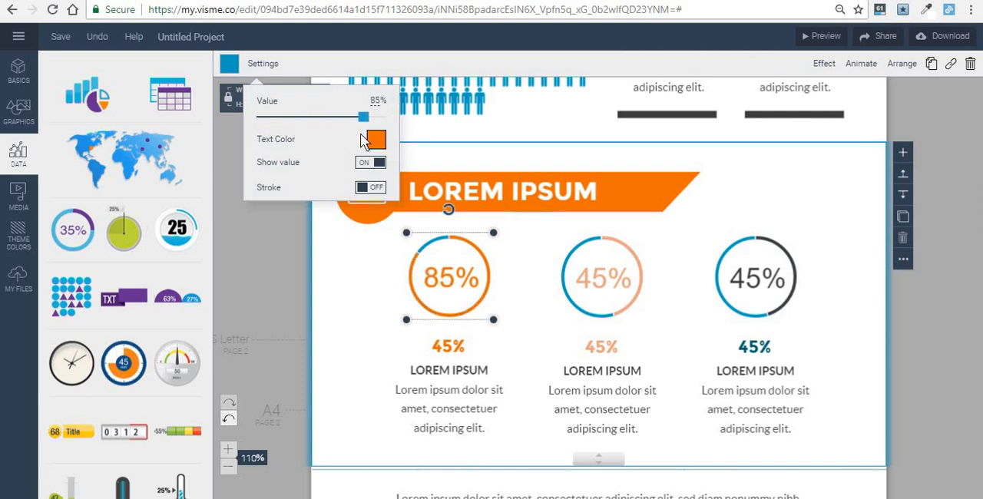
- Change the orange percentage text below the first radial gauge to 85%
left_click(451, 341)
key("BackSpace")
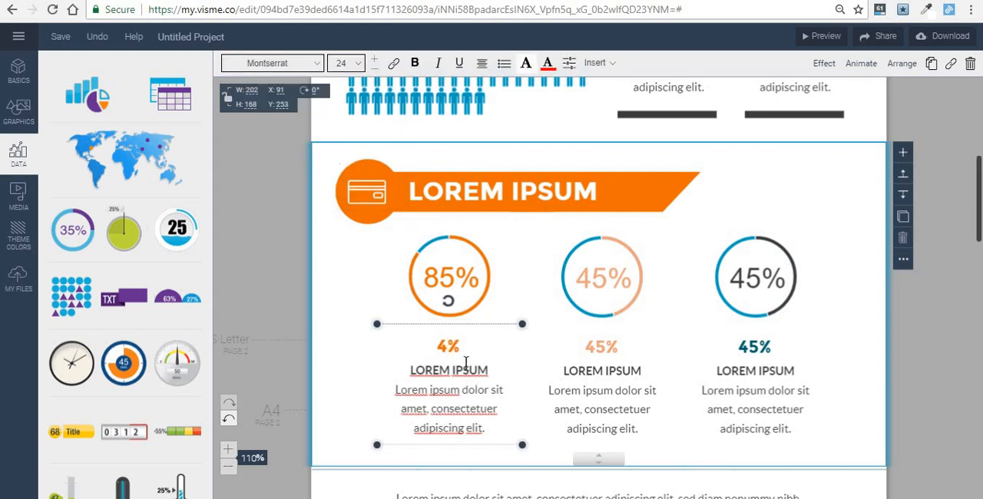
key("BackSpace")
type("85")
left_click(258, 290)
- Start a new graph for the empty area above the dark divider line and choose the 3D column chart type
scroll(258, 290, "down", 3)
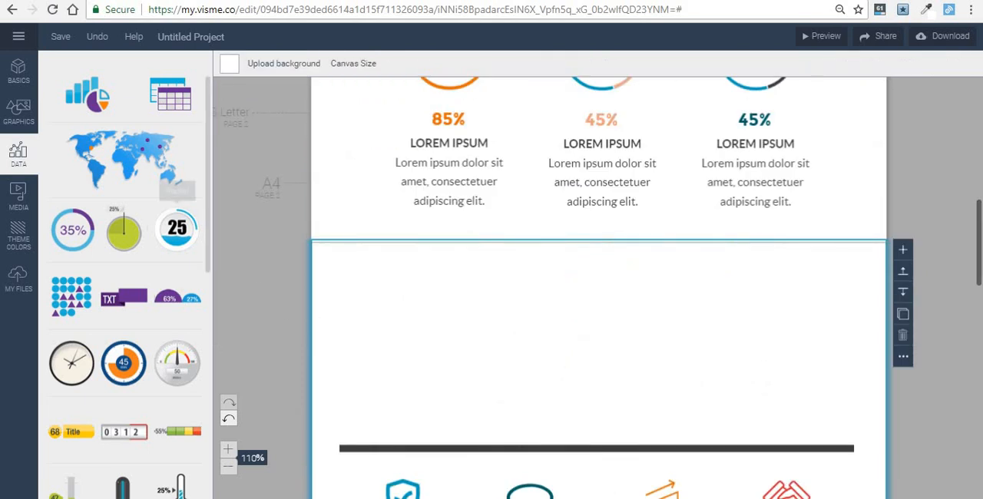
left_click(98, 98)
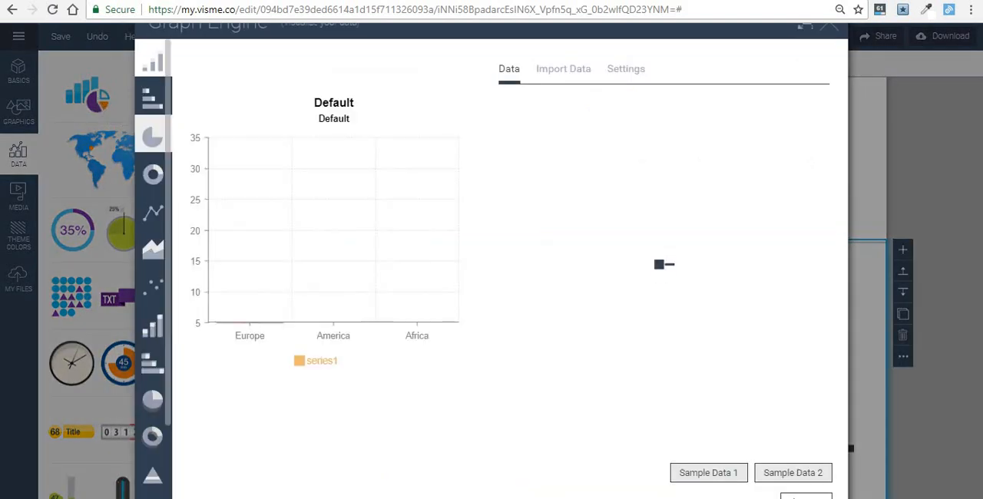
scroll(163, 199, "down", 5)
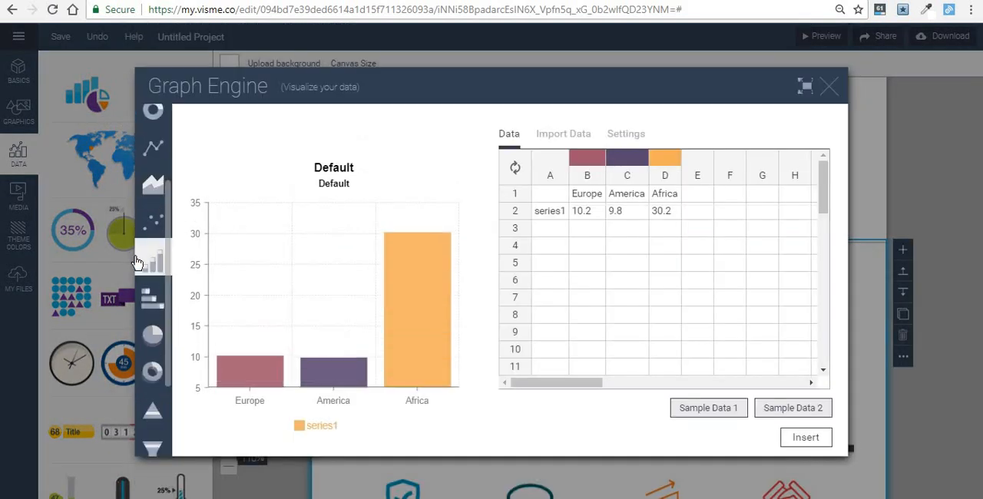
left_click(153, 142)
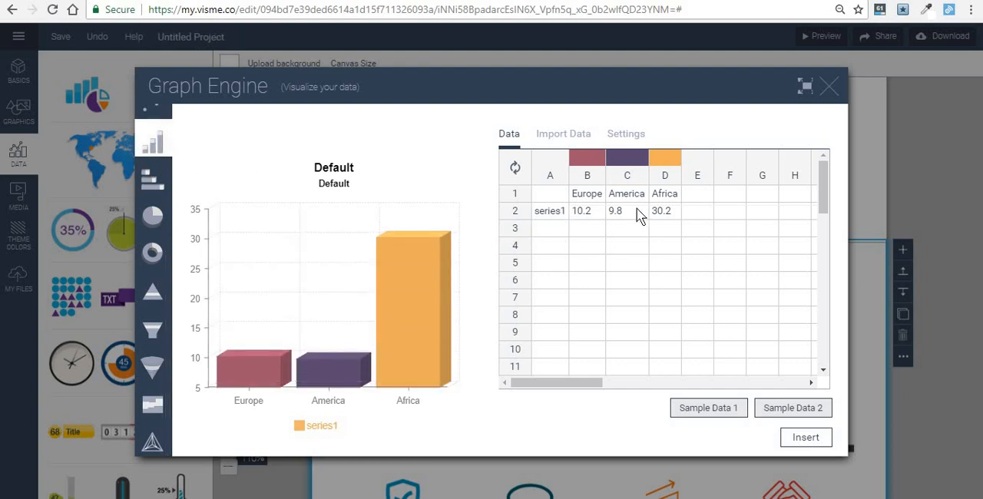
- Set the America value of series1 to 56 and color its column orange
left_click(581, 213)
double_click(612, 213)
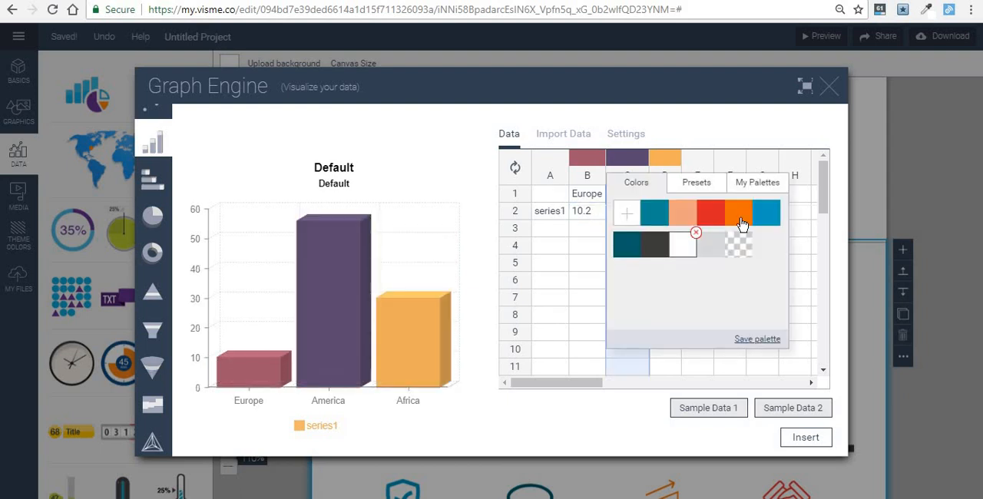
left_click(747, 218)
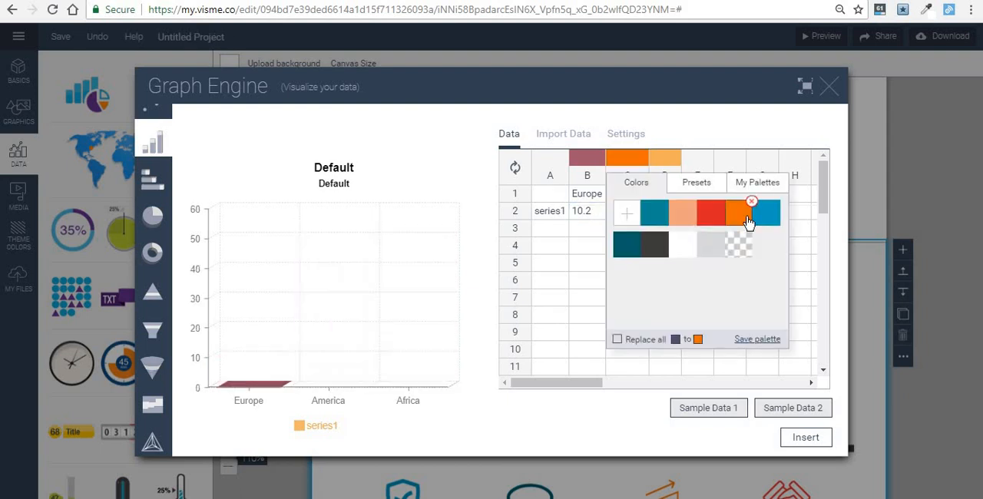
left_click(542, 264)
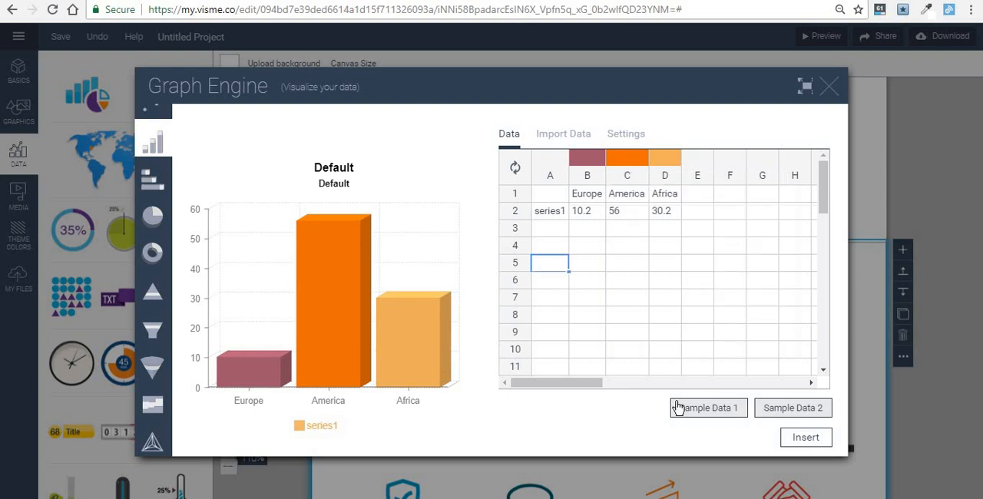
- Insert the column chart, shrink it and place it at the left above the dark divider line
left_click(816, 443)
left_click_drag(624, 367, 588, 320)
left_click_drag(717, 224, 606, 360)
left_click_drag(493, 347, 436, 367)
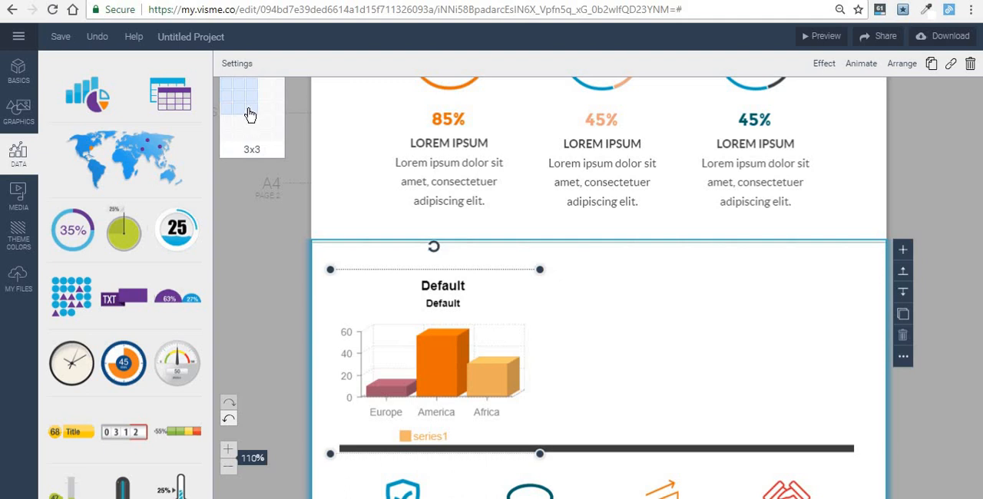
- Insert a 3x3 table beside the column chart with "Europe" in the first header cell and 20 below it
left_click(250, 114)
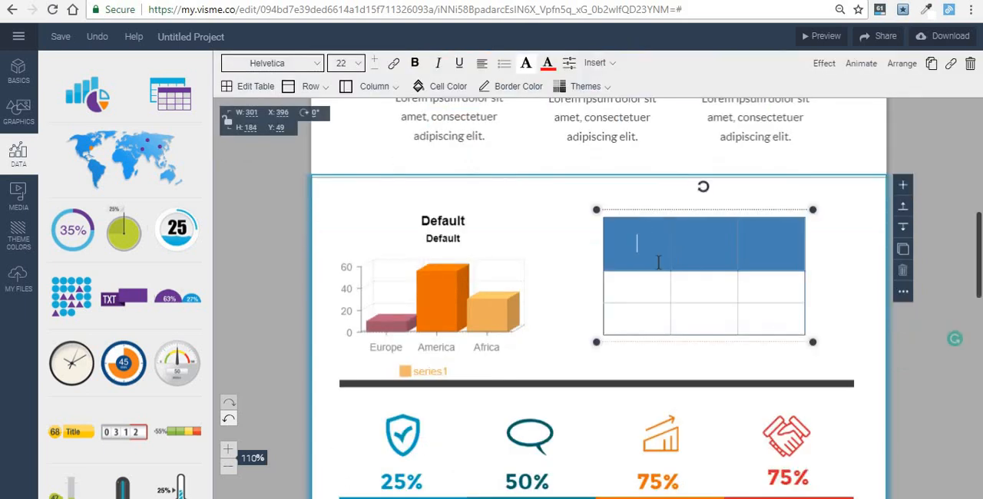
type("Europe")
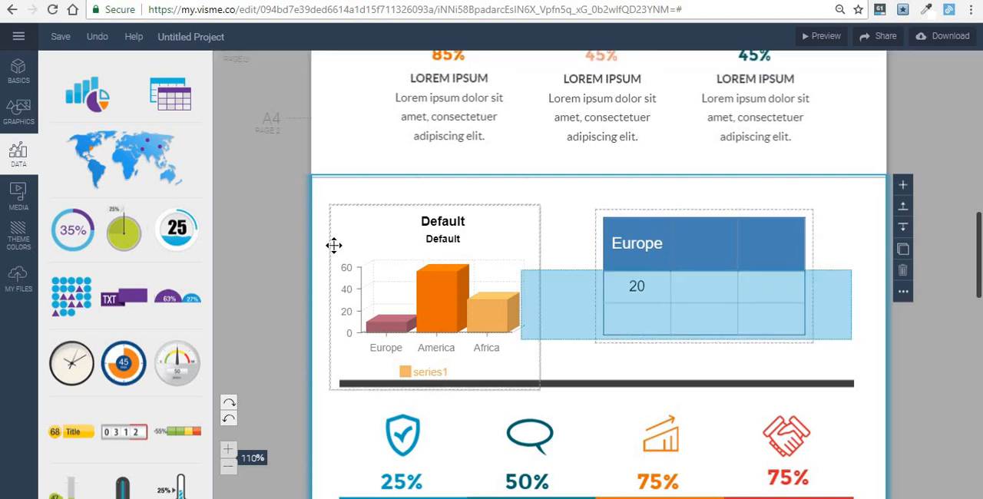
- Start a new map, check the region and country choices, and open the Austria map for editing
left_click(142, 164)
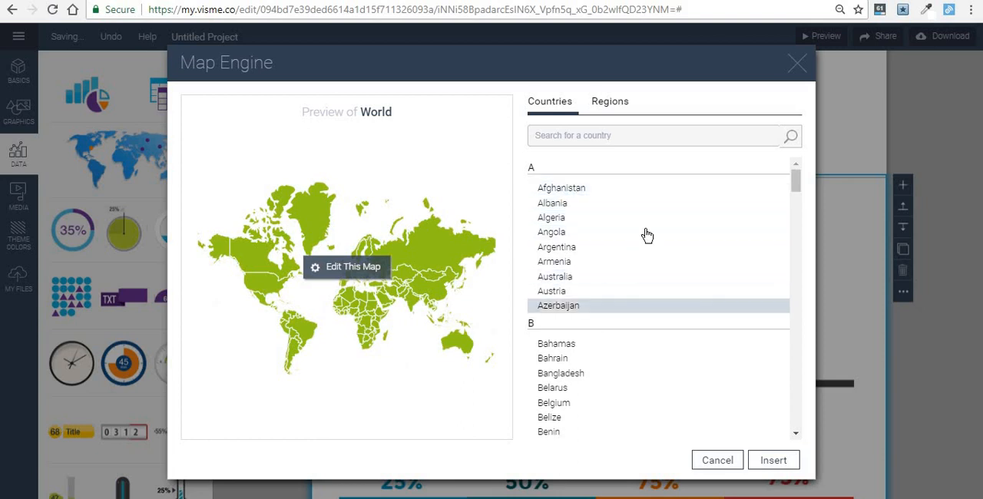
left_click(611, 103)
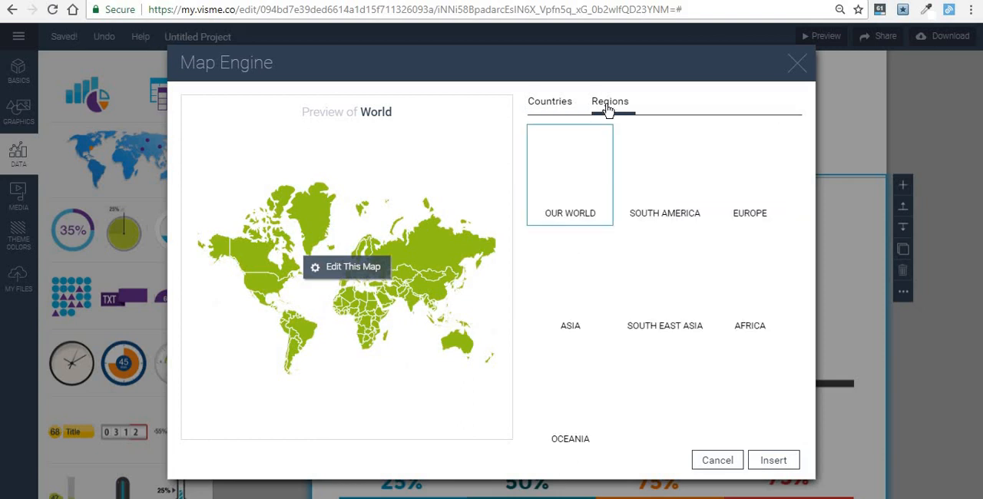
left_click(547, 108)
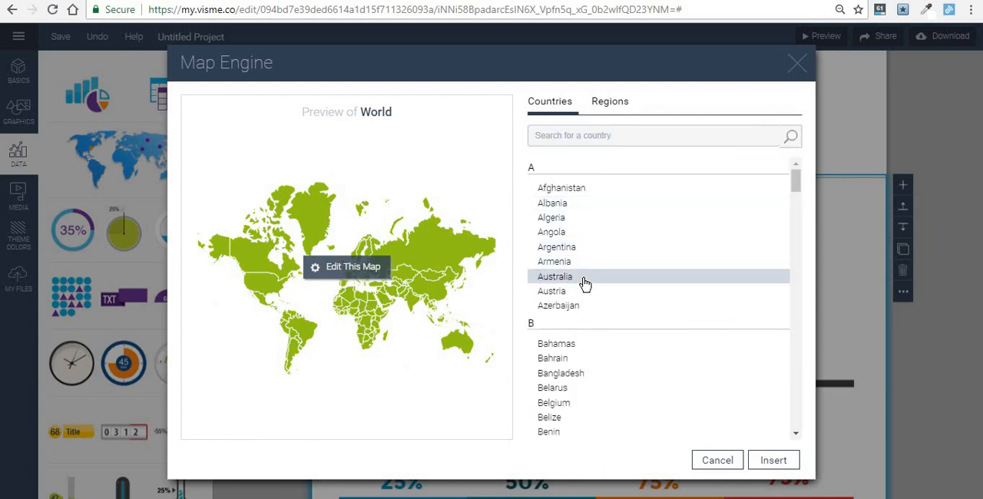
scroll(584, 281, "down", 1)
scroll(583, 276, "up", 1)
left_click(559, 298)
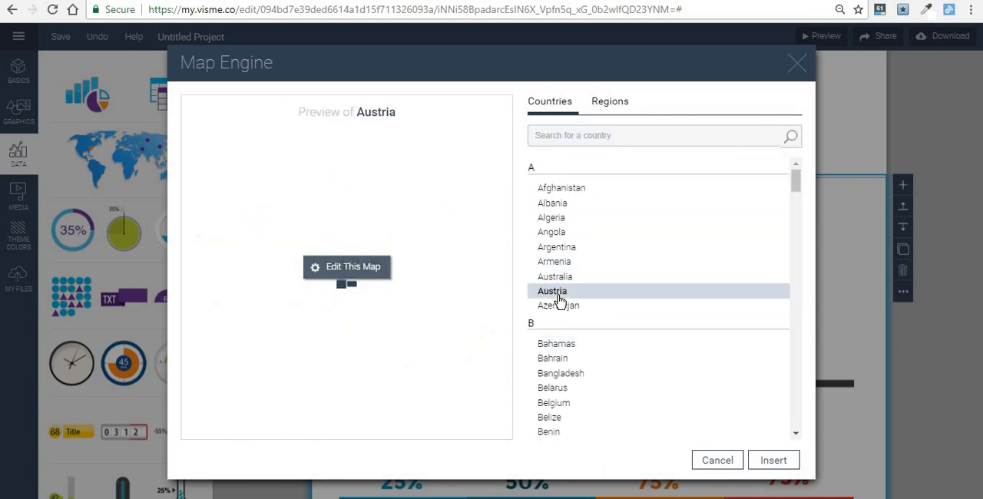
left_click(361, 265)
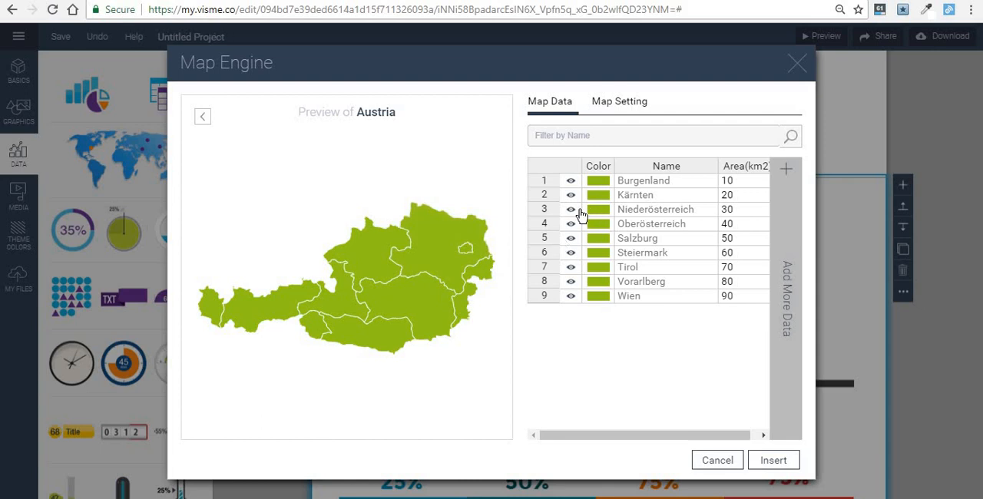
- Color the Burgenland region of the Austria map blue
left_click(606, 187)
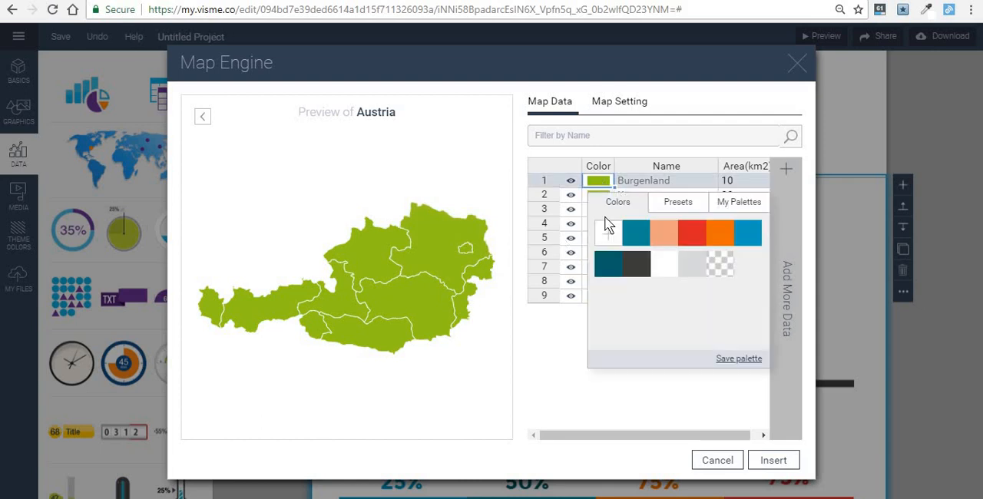
left_click(743, 244)
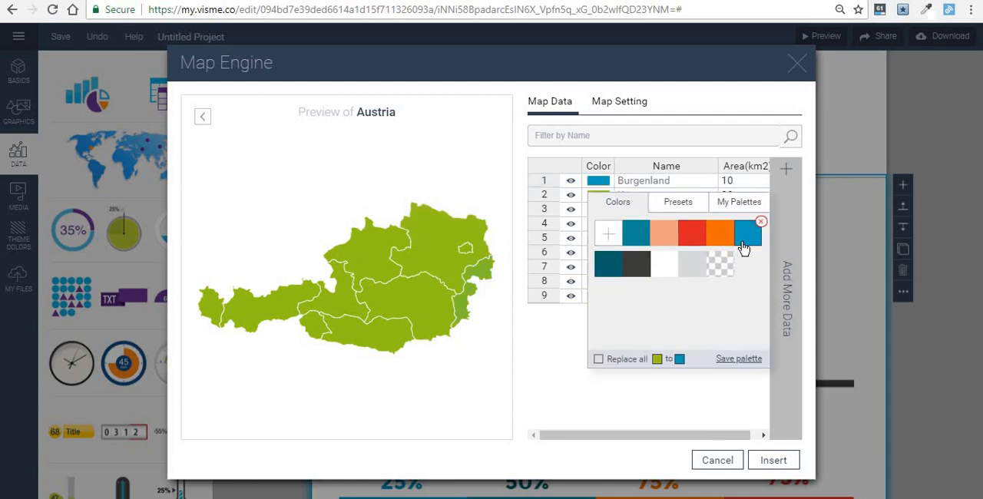
left_click(664, 187)
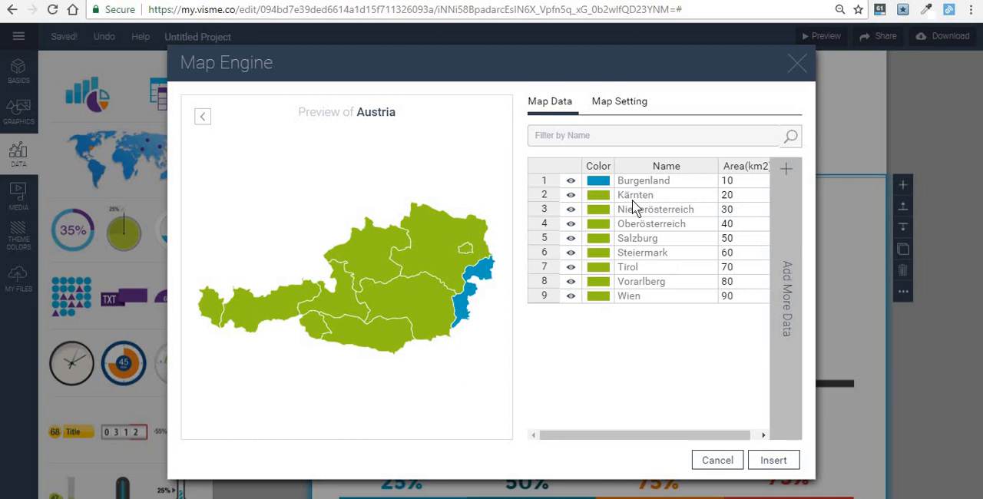
- Hide the Kärnten, Steiermark, Oberösterreich and Wien regions on the Austria map
left_click(576, 198)
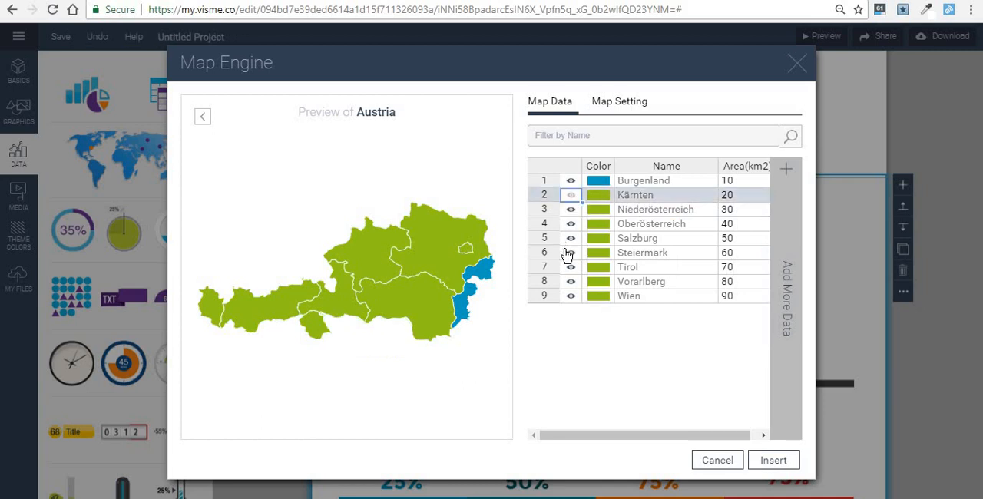
left_click(568, 253)
left_click(573, 225)
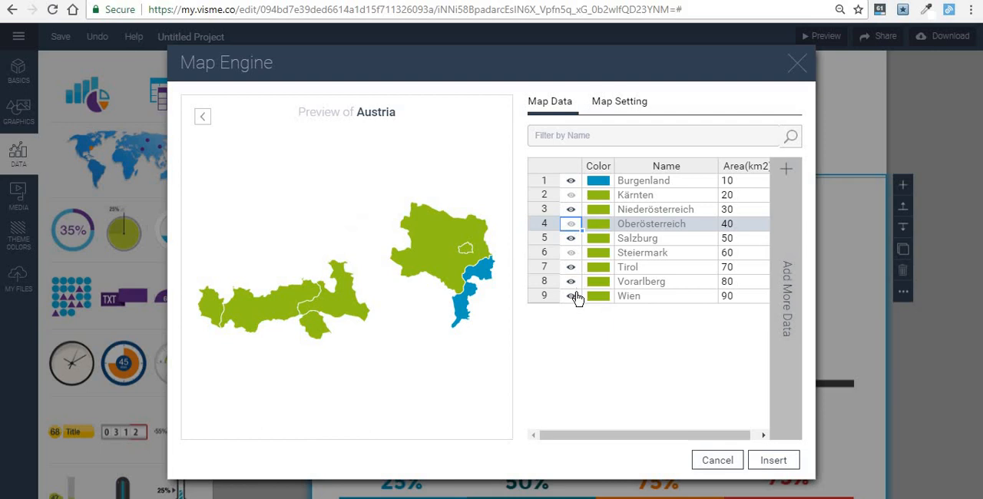
left_click(571, 296)
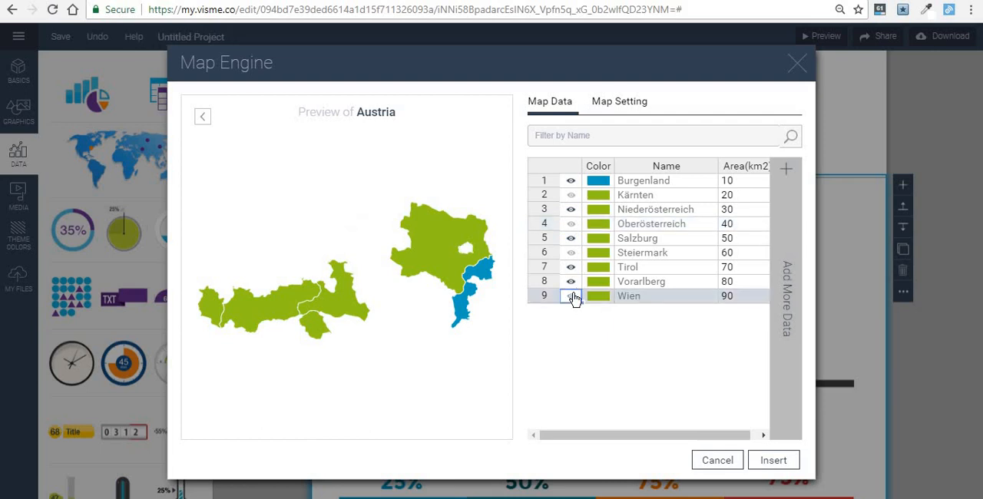
- Insert the Austria map, try it in the empty area above the dark divider line, and delete it
left_click(772, 461)
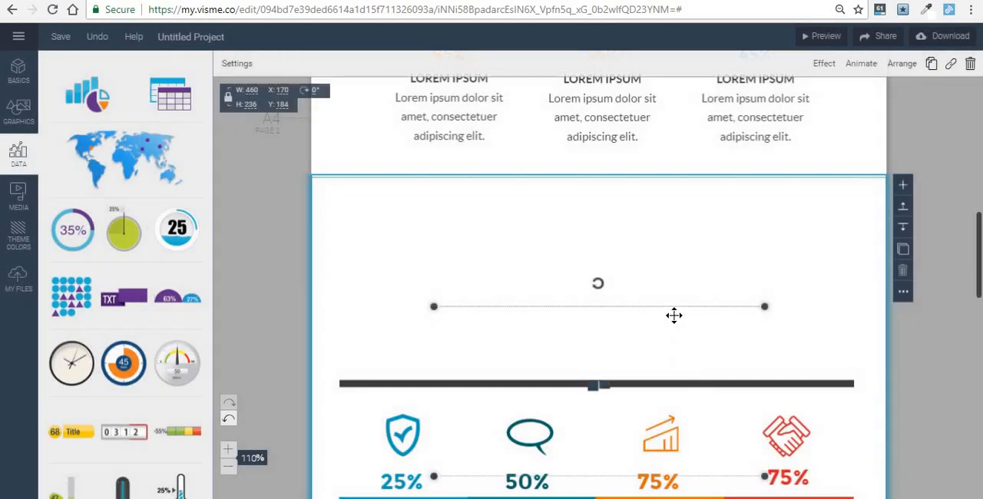
left_click_drag(691, 355, 684, 238)
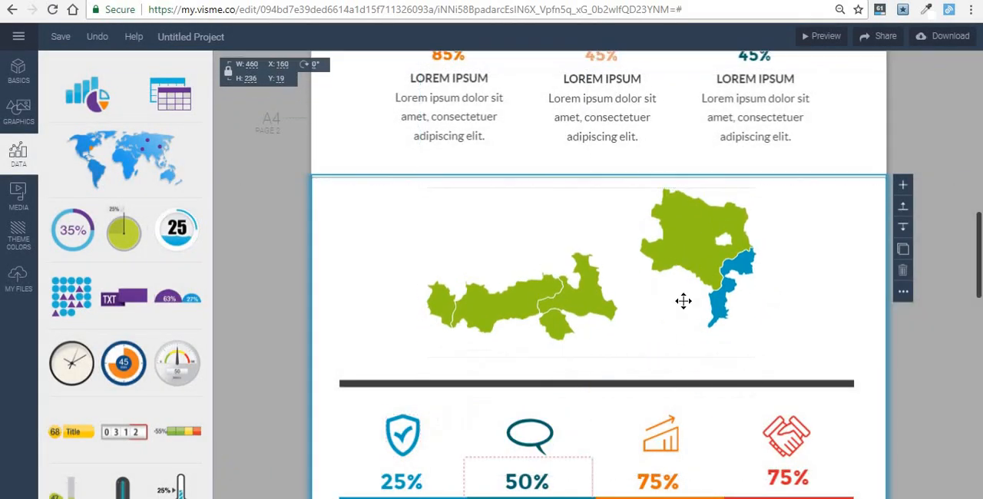
key("Delete")
- Add the cylinder percentage widget to the empty area above the dark divider line
scroll(143, 238, "down", 1)
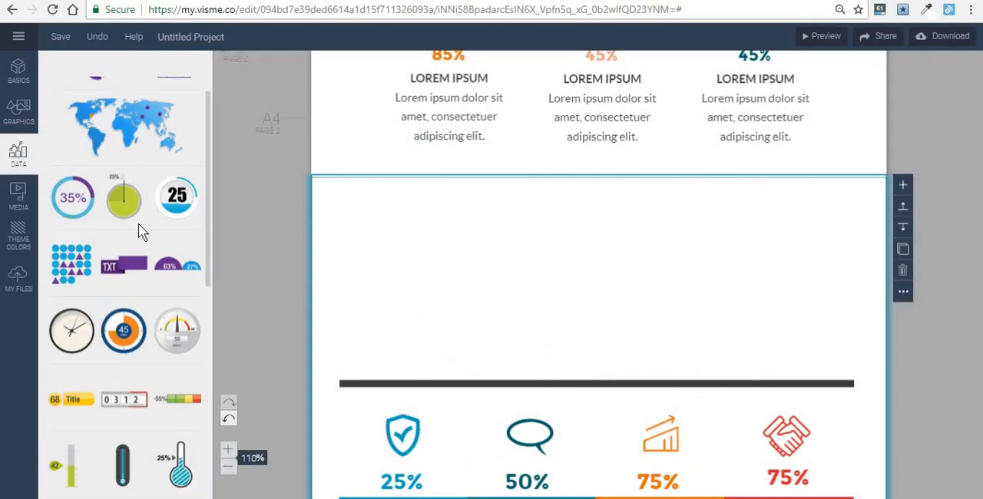
scroll(141, 232, "down", 1)
scroll(140, 230, "down", 2)
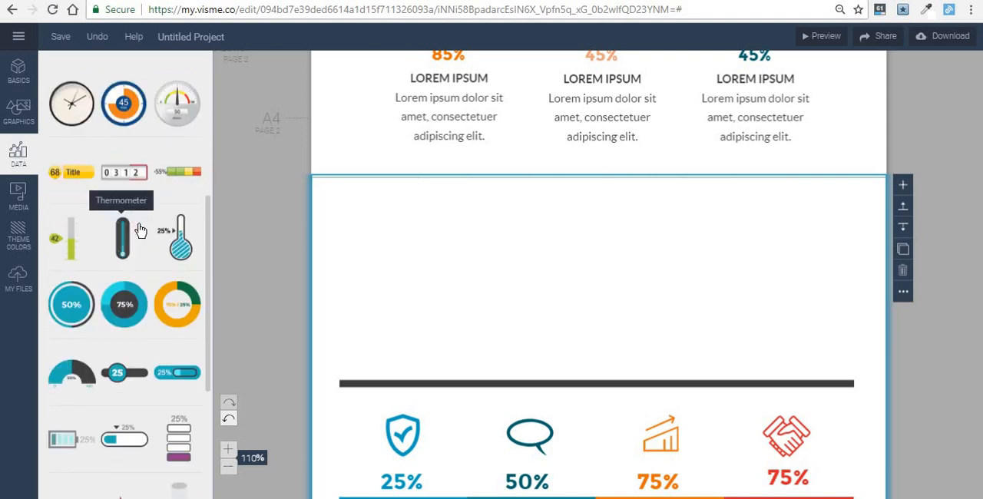
scroll(141, 231, "down", 3)
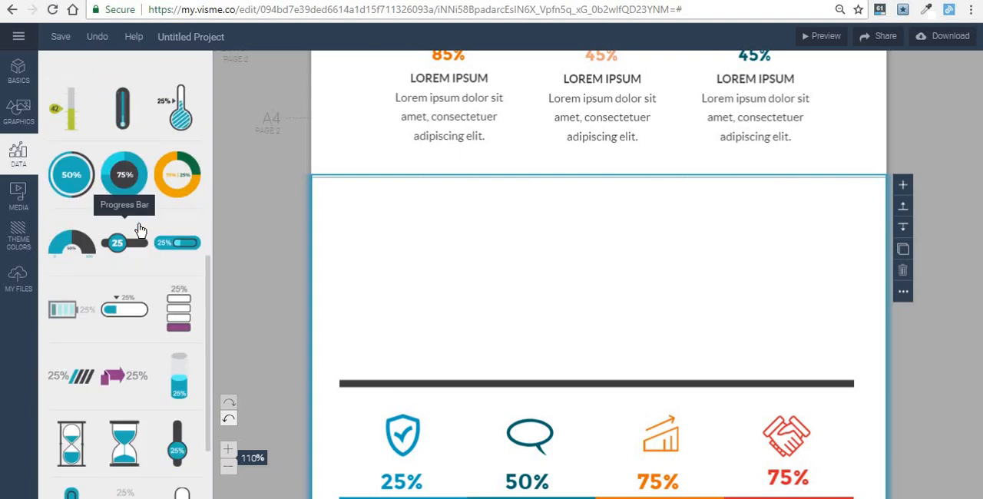
left_click_drag(178, 311, 416, 288)
left_click_drag(553, 318, 555, 198)
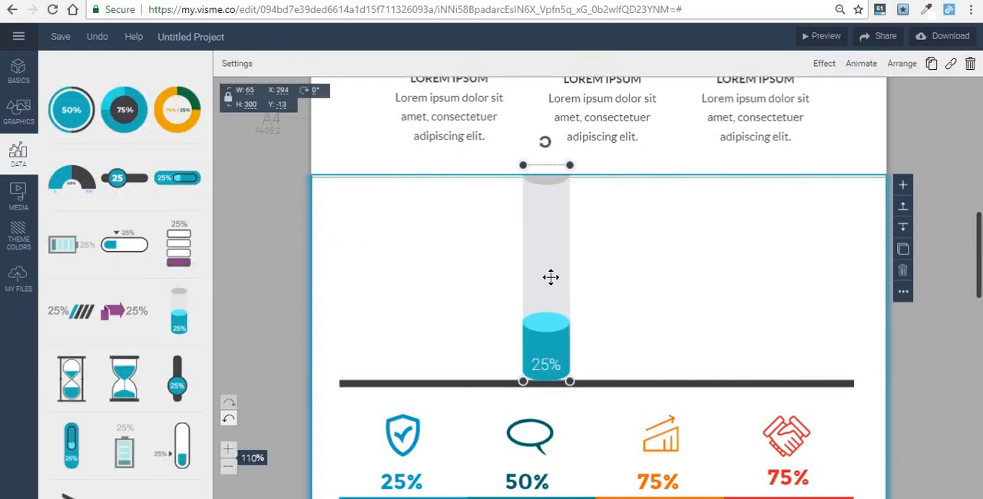
- Set the cylinder's fill to 19%, move it toward the block's left side and shrink it to about 52 by 238
left_click(237, 63)
mouse_move(263, 119)
left_mouse_down()
mouse_move(301, 119)
mouse_move(256, 127)
left_mouse_up()
left_click_drag(555, 240, 392, 258)
left_click_drag(403, 182, 407, 221)
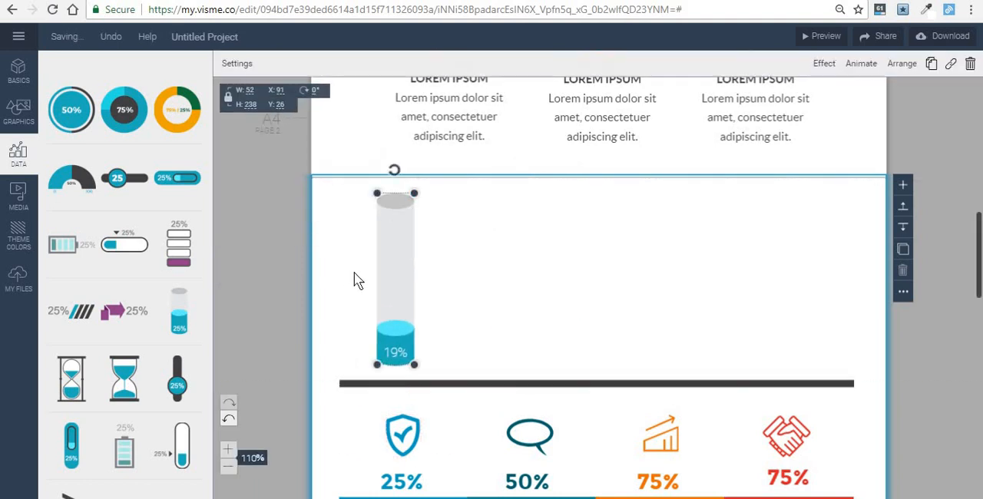
- Add a Semi Circles widget beside the cylinder, just above the divider, with values of 36%, 52% and 69%
scroll(96, 281, "up", 4)
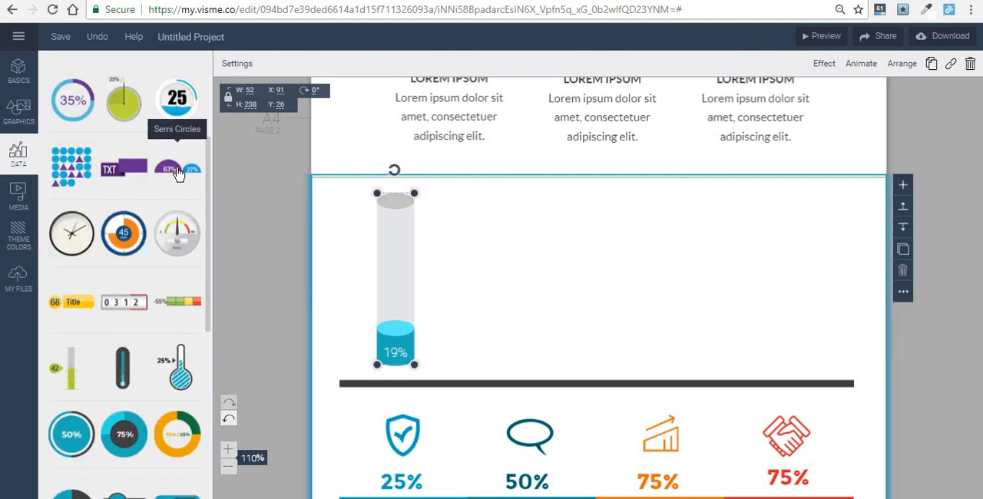
left_click_drag(177, 172, 576, 290)
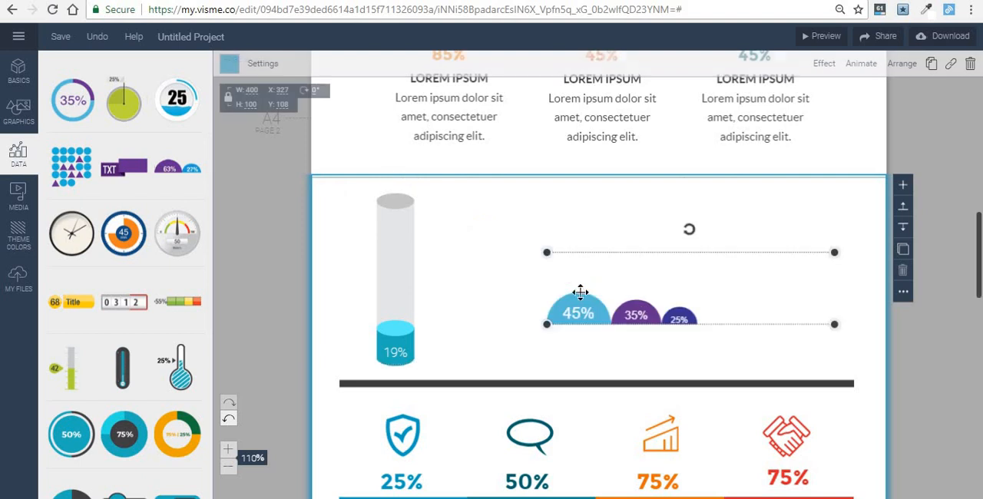
left_click(263, 62)
left_click_drag(377, 125, 415, 154)
left_click_drag(386, 101, 424, 117)
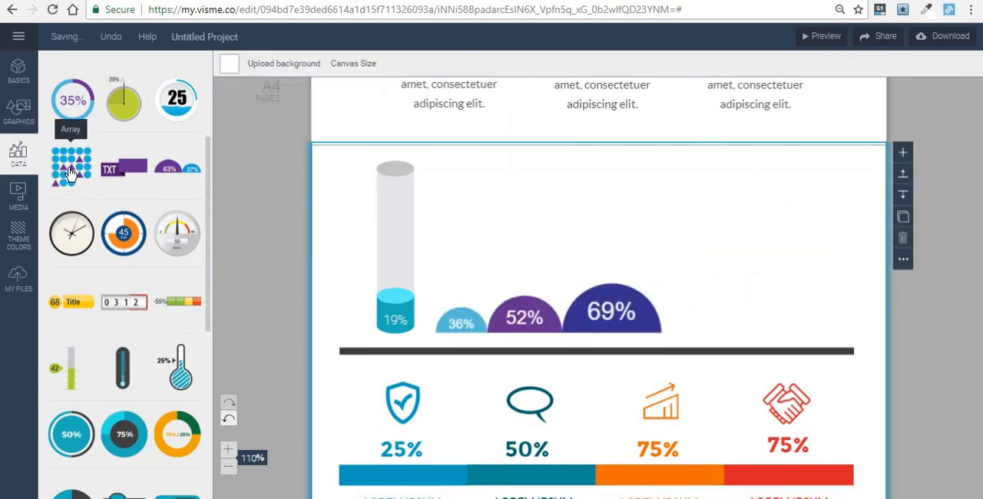
- Add an Array widget at the block's right side showing 5 male and 6 female figures
left_click_drag(72, 170, 791, 239)
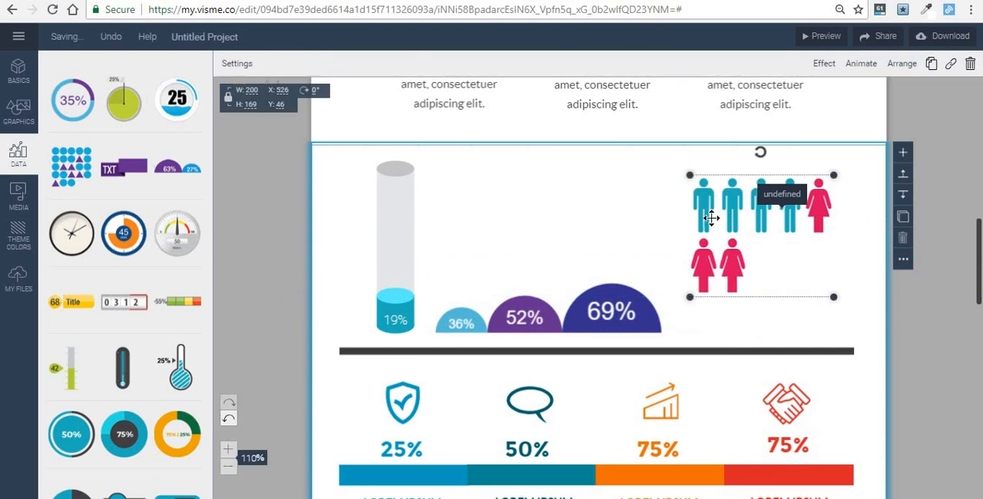
left_click(237, 64)
double_click(251, 163)
type("5")
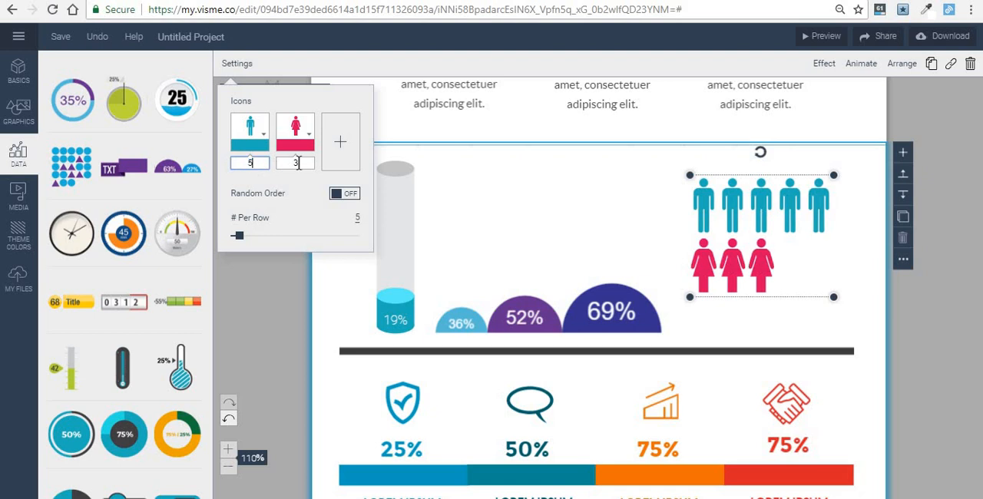
double_click(297, 163)
type("6")
- Replace the array's male icon with a baseball and its female icon with a bicycle, arranged four per row
left_click(261, 136)
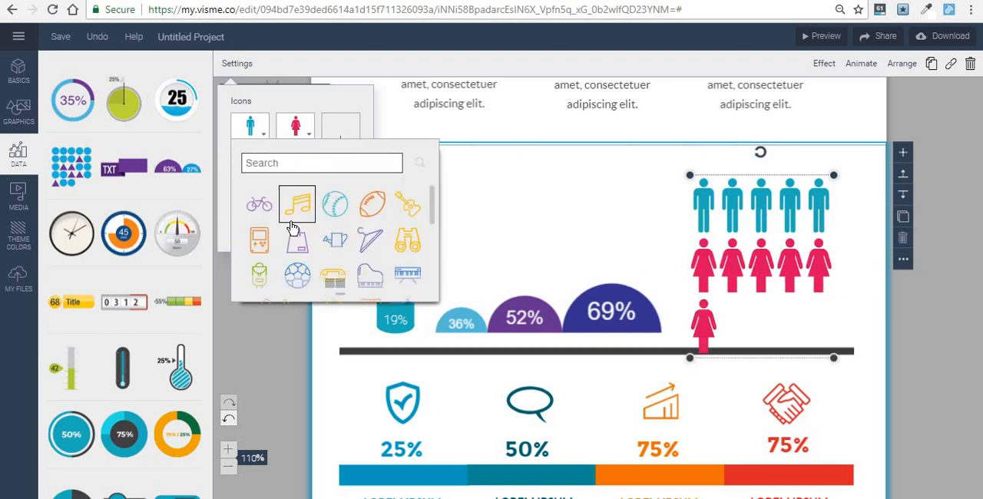
left_click(334, 203)
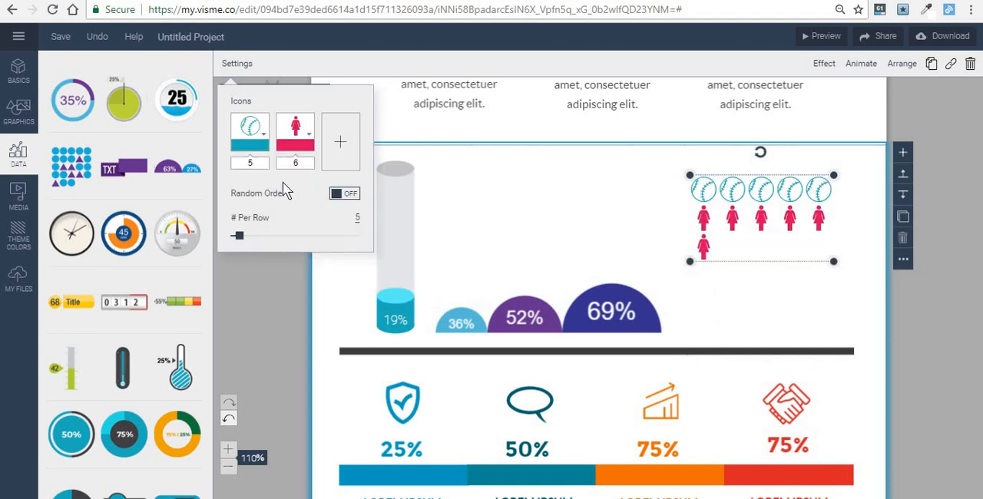
left_click(294, 129)
left_click(300, 202)
left_click_drag(279, 235, 233, 244)
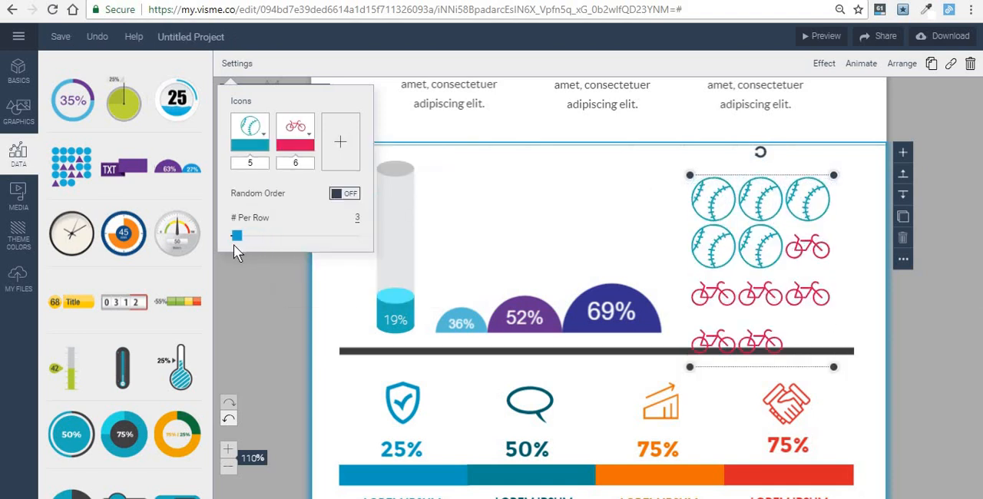
left_click(564, 219)
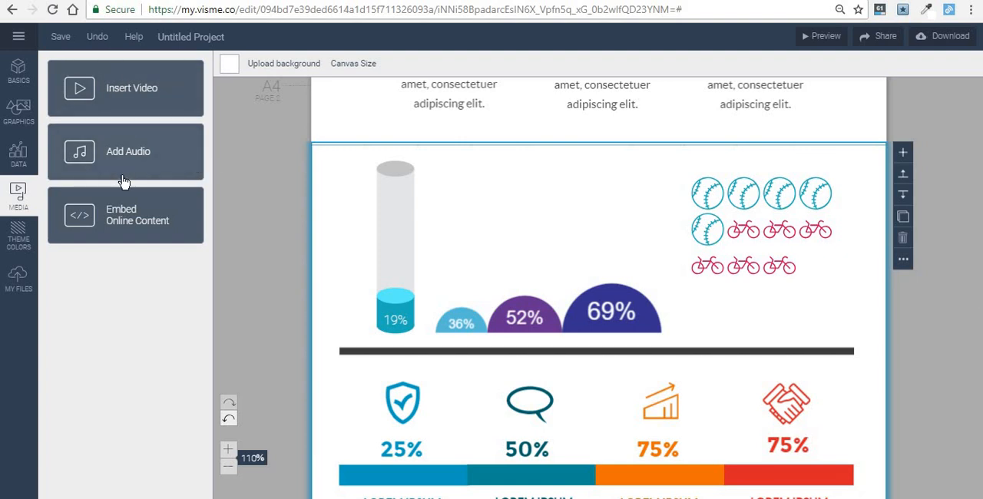
- Insert the YouTube video uzLD5zH3Qa0, place it between the cylinder and the icon array, and shrink it to about 295 by 166
left_click(131, 107)
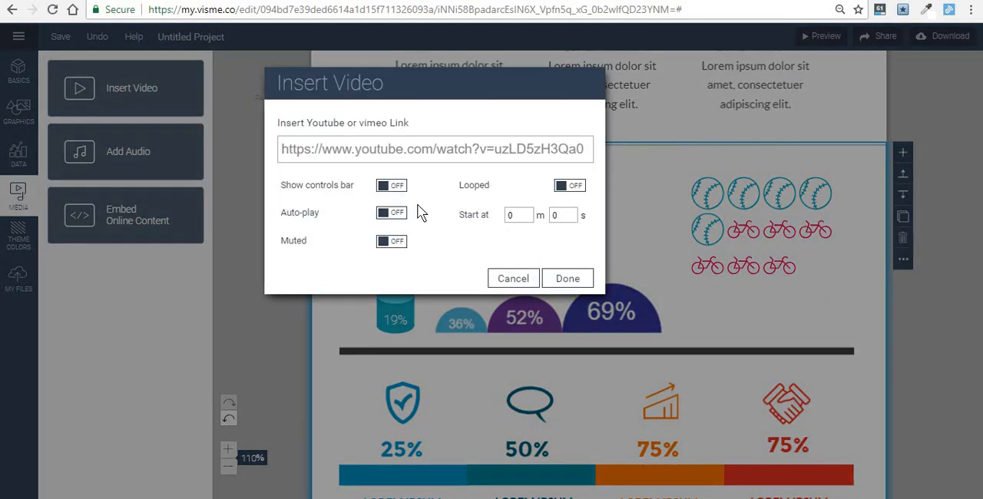
left_click(571, 280)
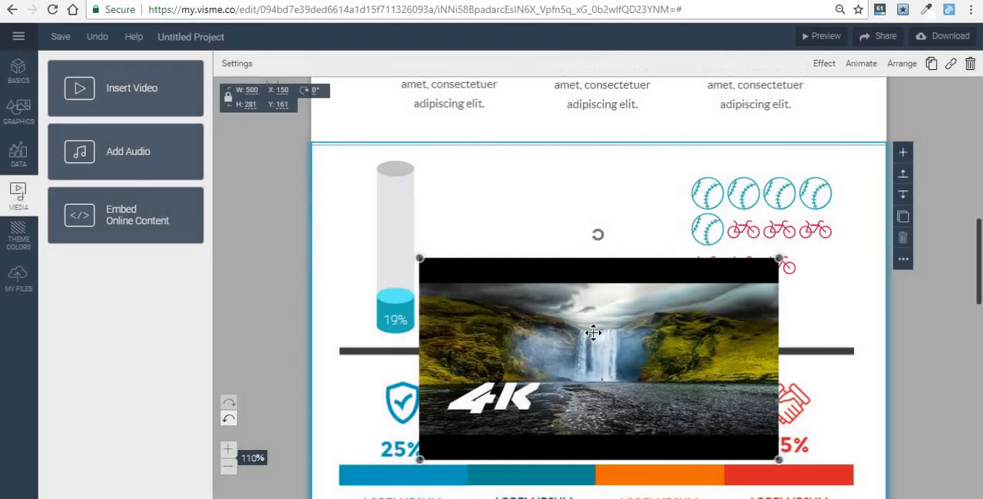
left_click_drag(592, 333, 608, 232)
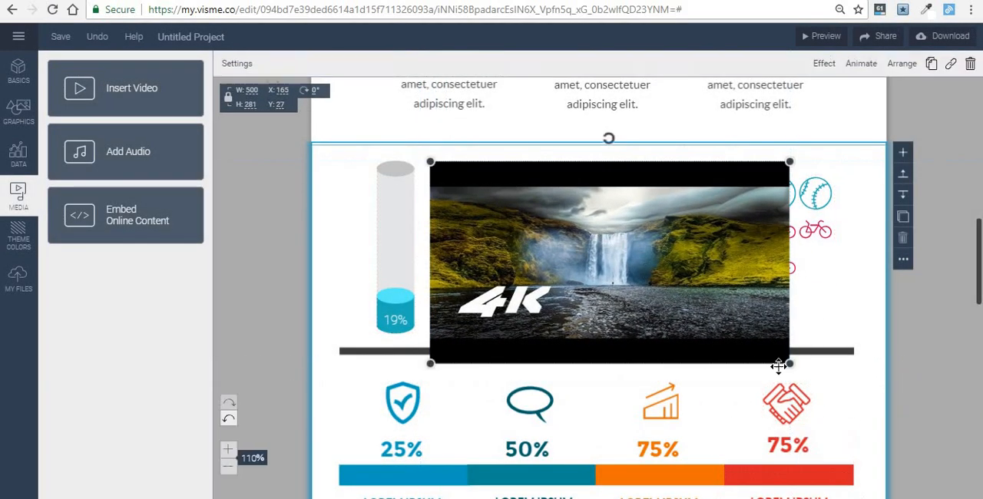
left_click_drag(786, 365, 643, 282)
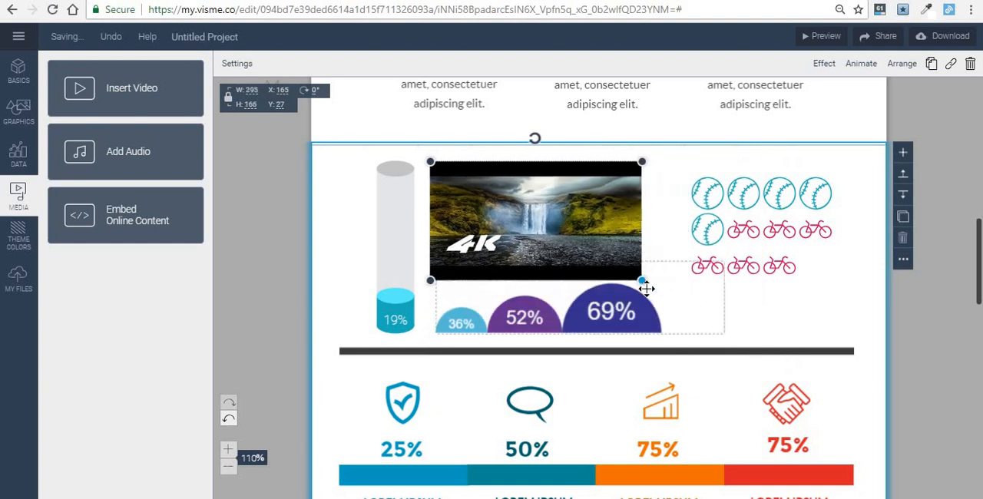
- Try the red-and-navy, dark teal and orange theme color palettes on the infographic
left_click(19, 236)
scroll(511, 188, "up", 5)
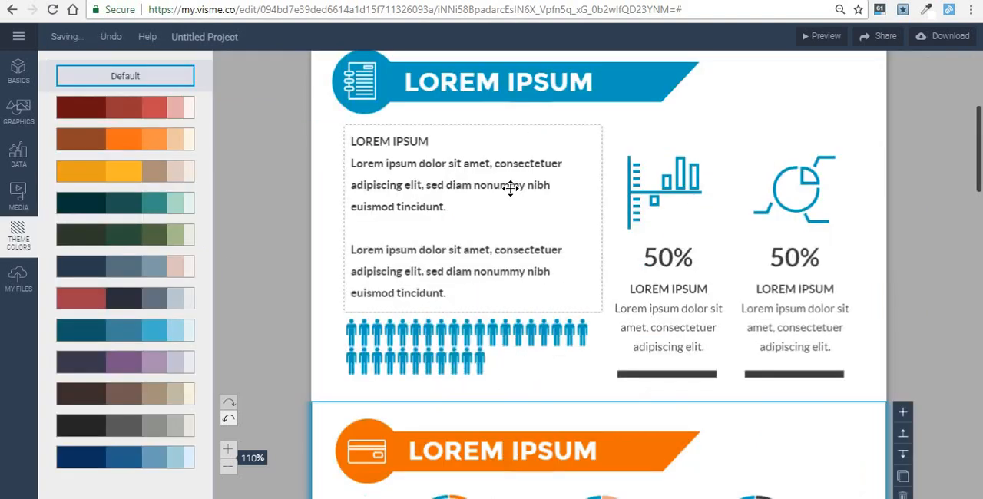
scroll(511, 188, "up", 2)
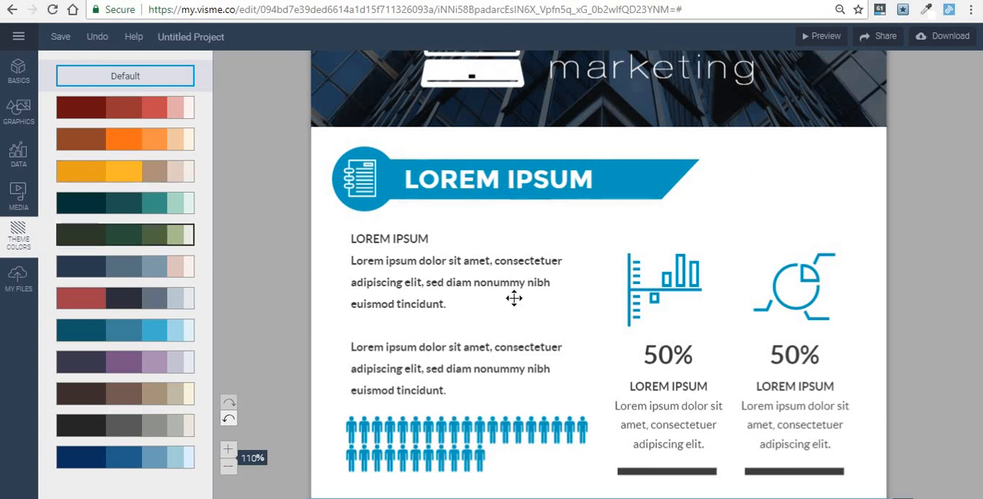
scroll(511, 296, "up", 3)
scroll(514, 297, "down", 3)
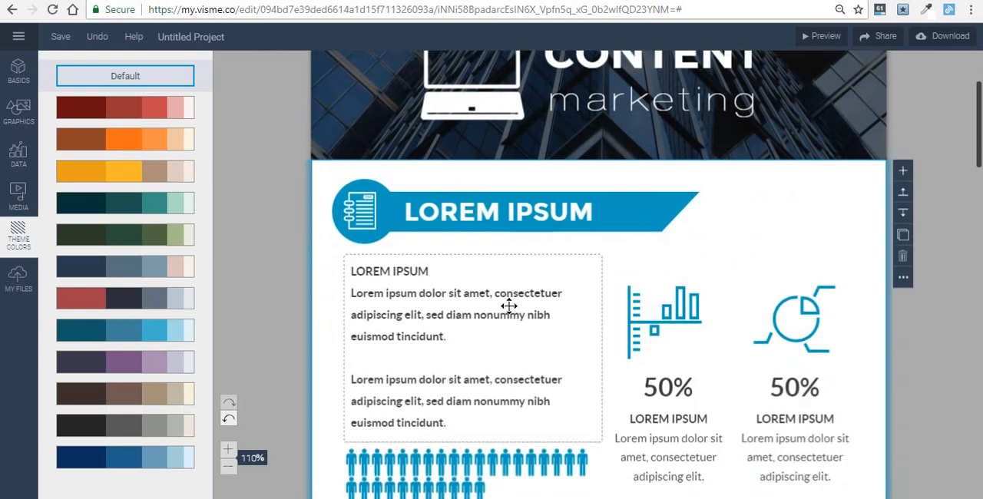
scroll(596, 226, "down", 3)
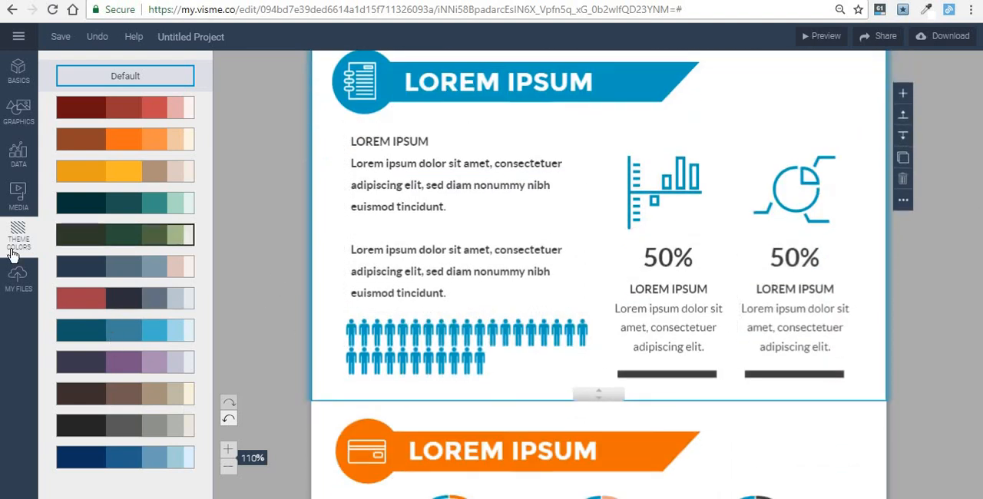
left_click(73, 295)
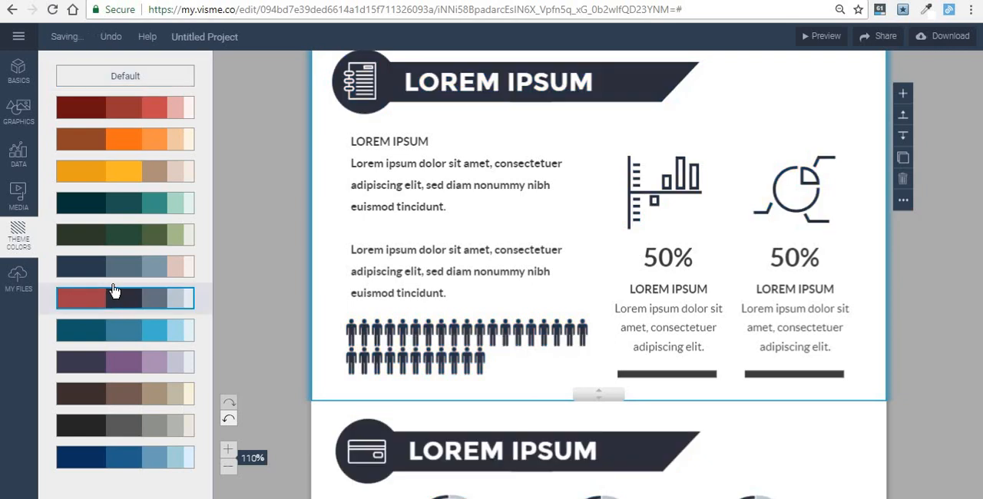
left_click(140, 214)
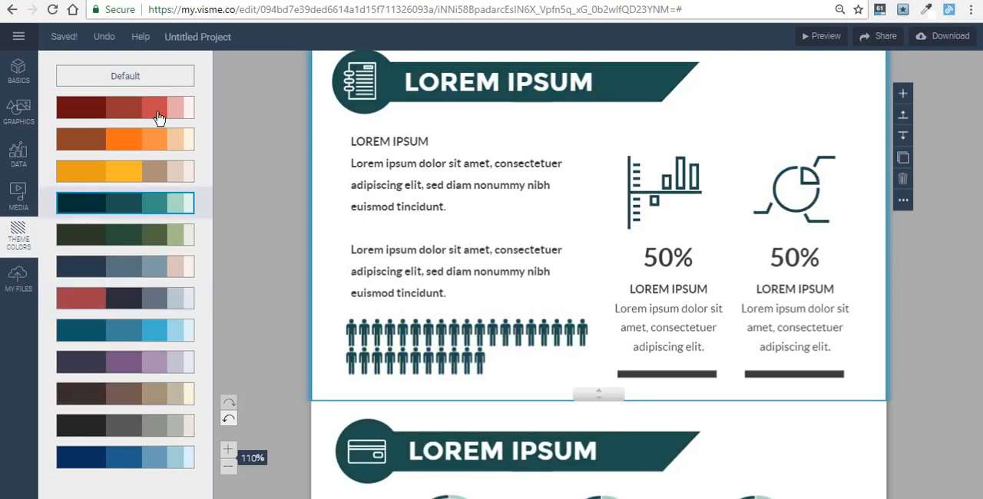
left_click(158, 148)
- Check the orange palette on the circular percentage charts and restore the default theme colors
scroll(281, 315, "down", 4)
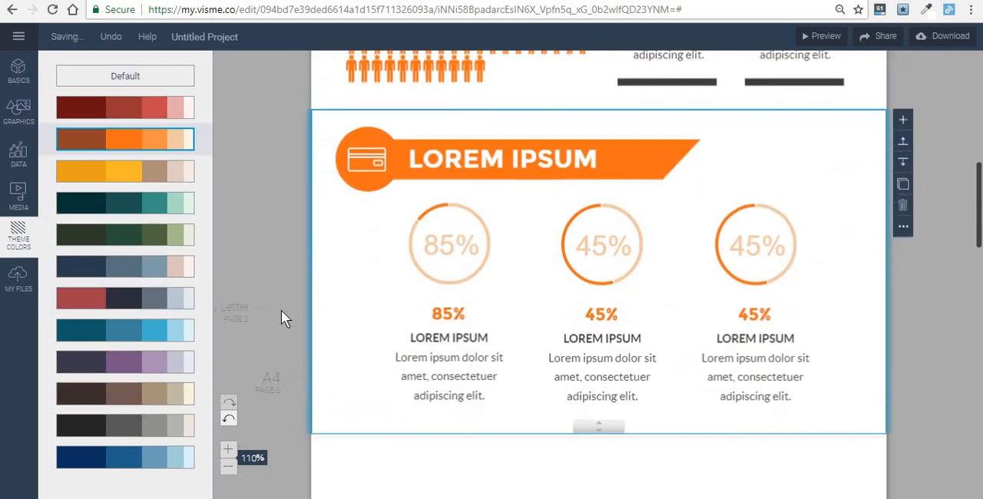
scroll(281, 310, "up", 2)
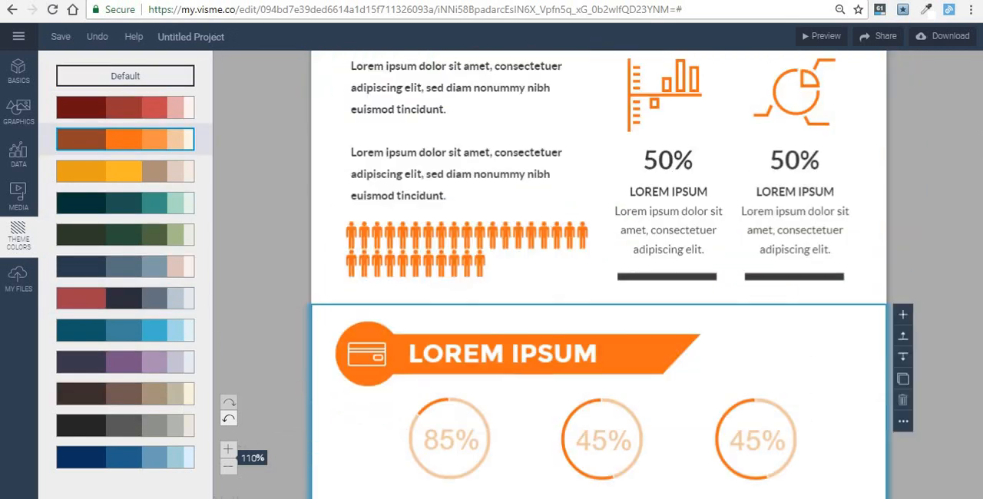
left_click(107, 83)
scroll(398, 270, "up", 1)
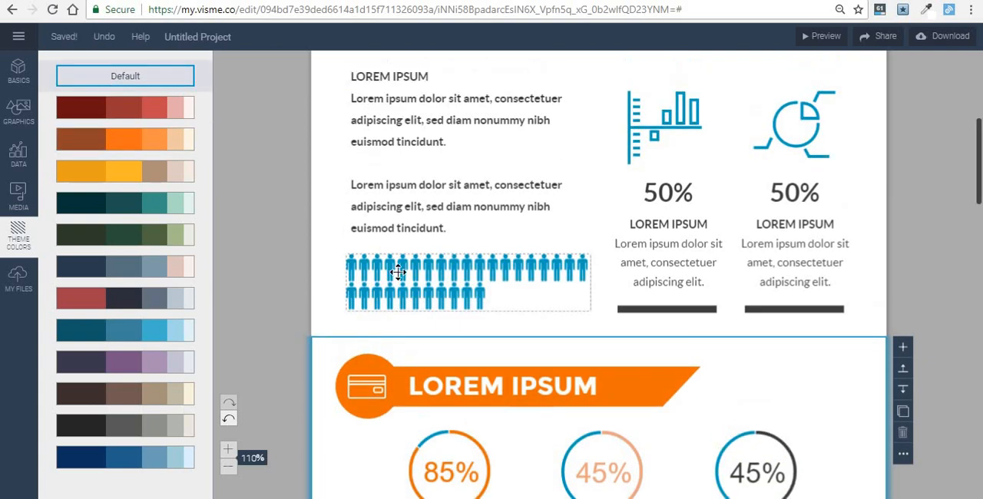
scroll(398, 271, "up", 3)
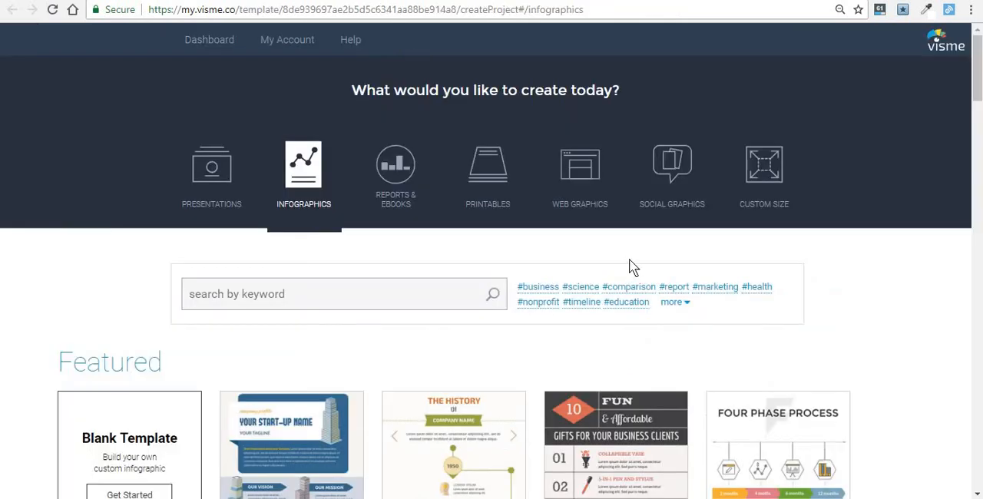
- Create a Pinterest post from the social graphics template "4 Principles of Social Marketing"
left_click(688, 155)
scroll(634, 264, "down", 1)
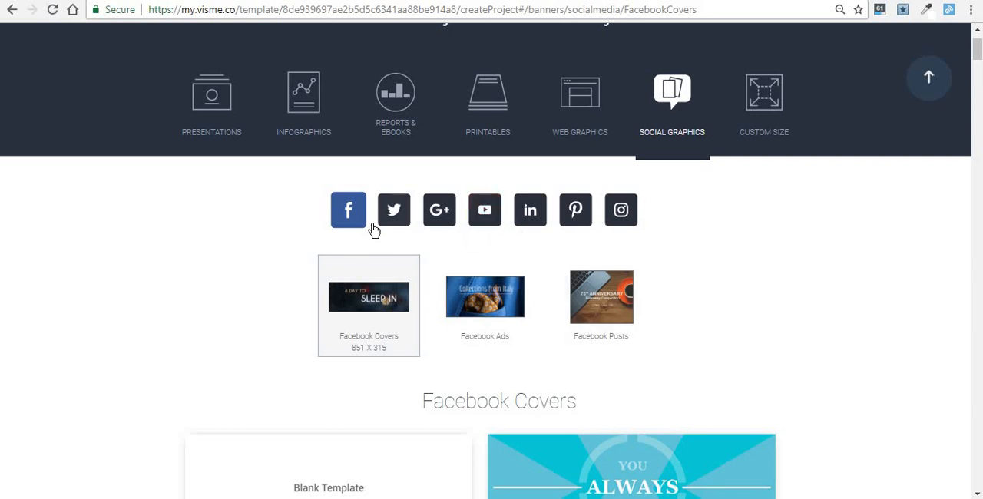
left_click(573, 219)
scroll(526, 261, "down", 1)
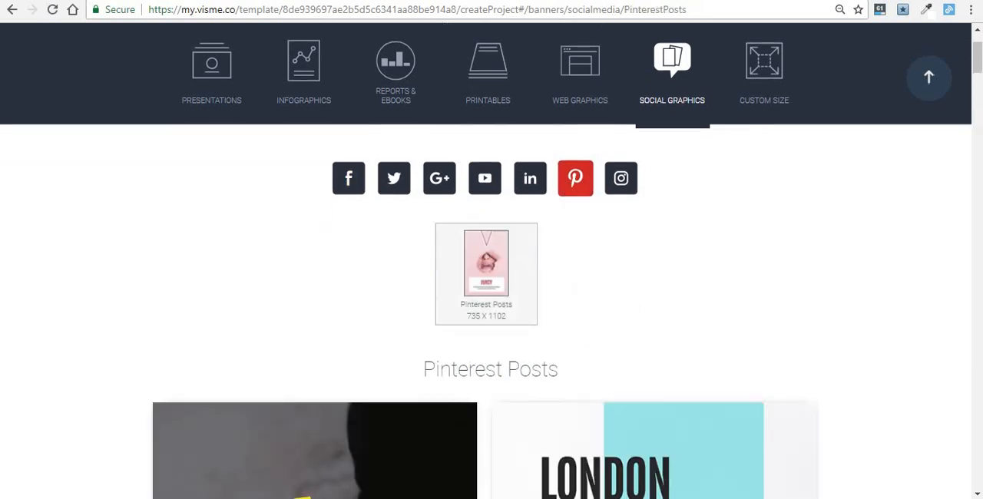
scroll(521, 266, "down", 5)
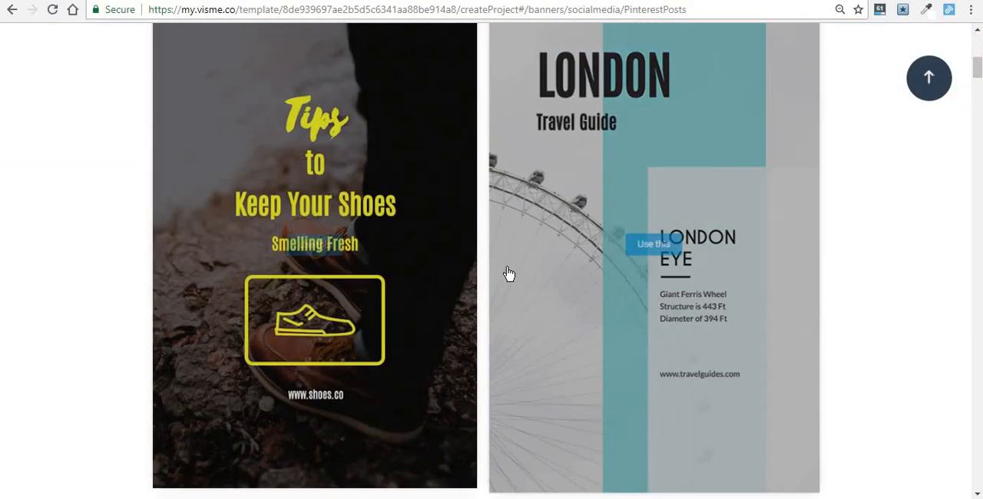
scroll(592, 264, "down", 5)
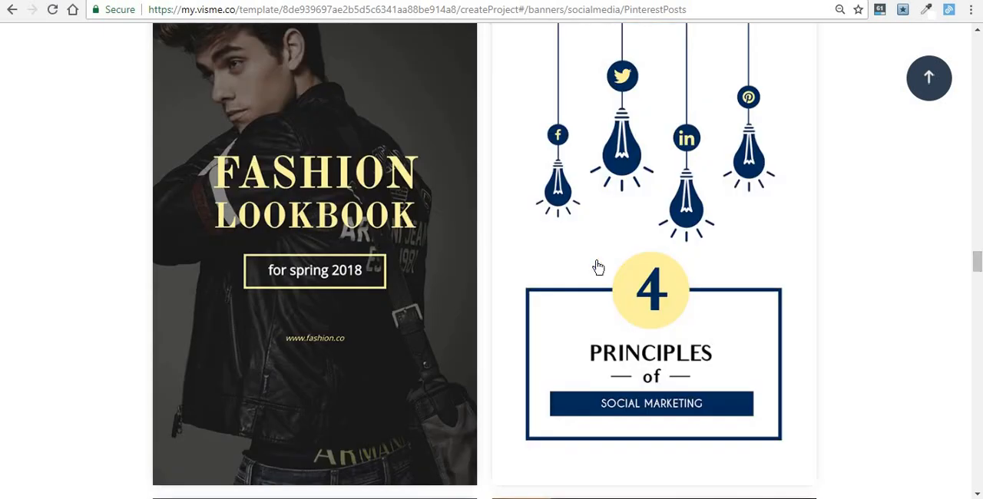
left_click(643, 243)
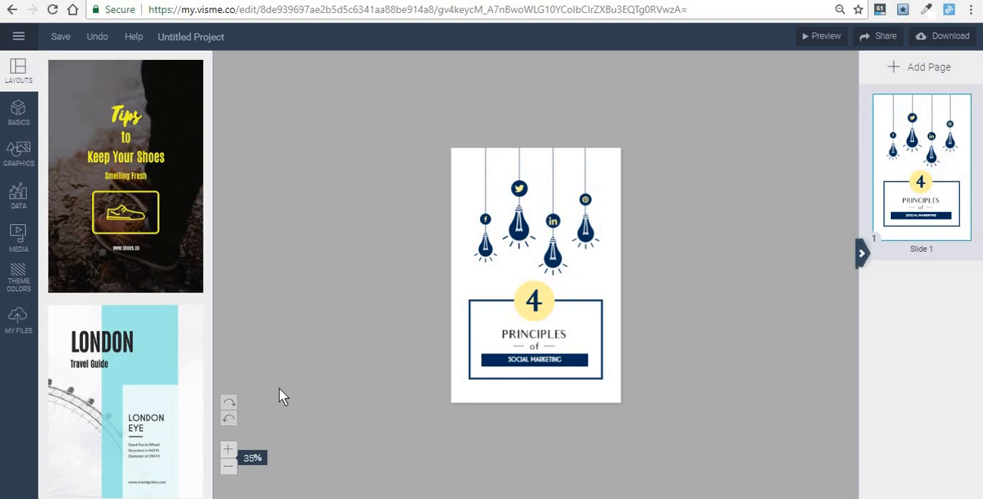
- Enlarge the Pinterest post view to 50% and browse the available layouts
left_click(229, 451)
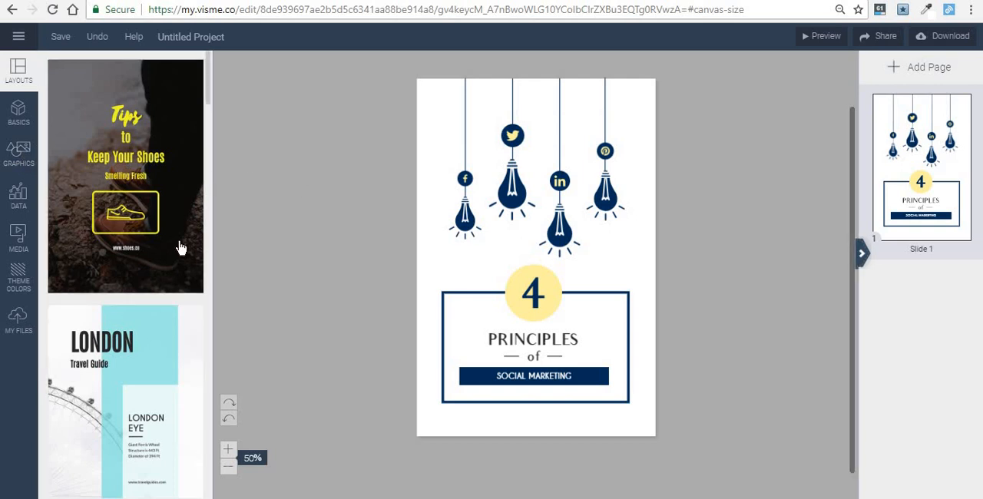
scroll(178, 247, "down", 5)
scroll(179, 247, "down", 2)
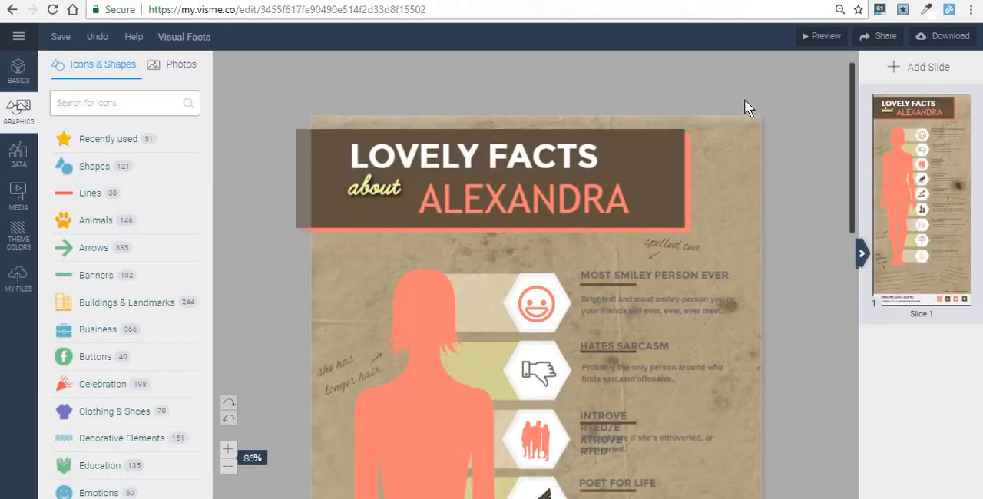
- Examine the Visual Facts infographic from its title down to the last fact about mountains
scroll(744, 103, "down", 2)
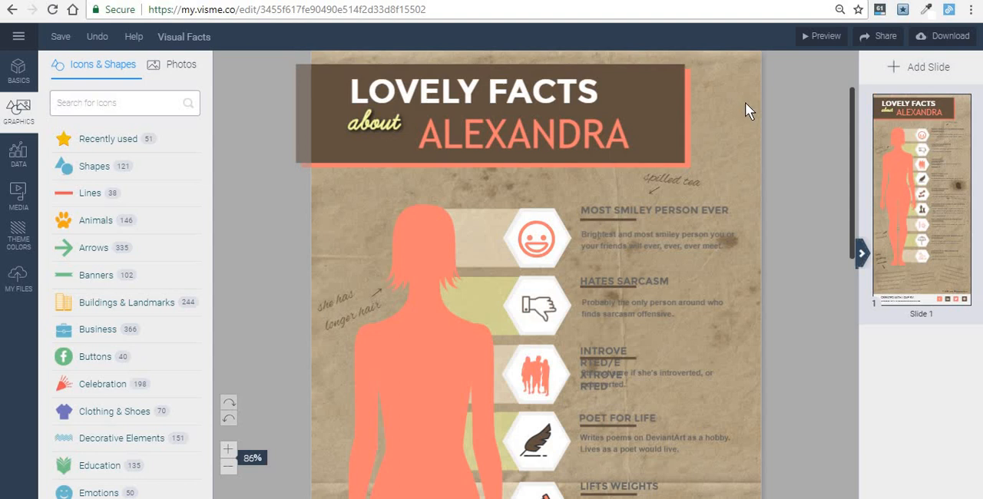
scroll(827, 185, "down", 4)
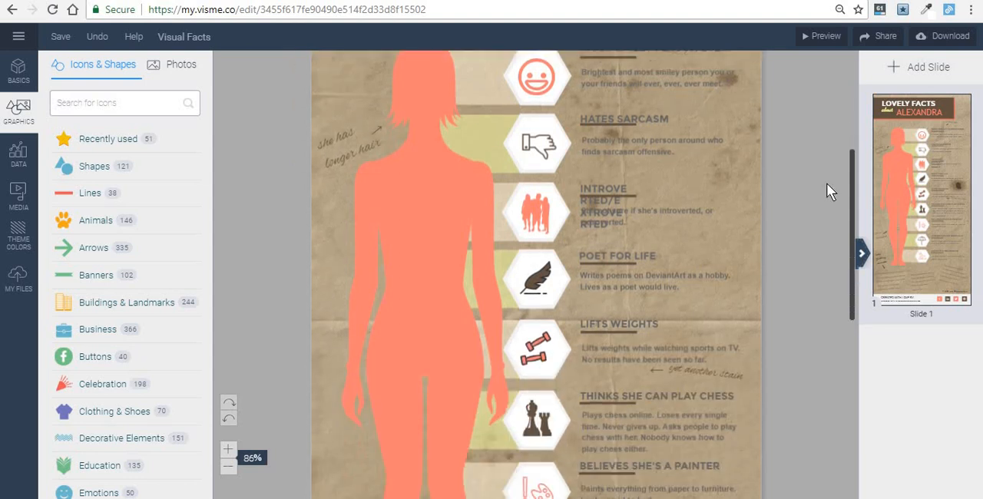
scroll(827, 185, "down", 2)
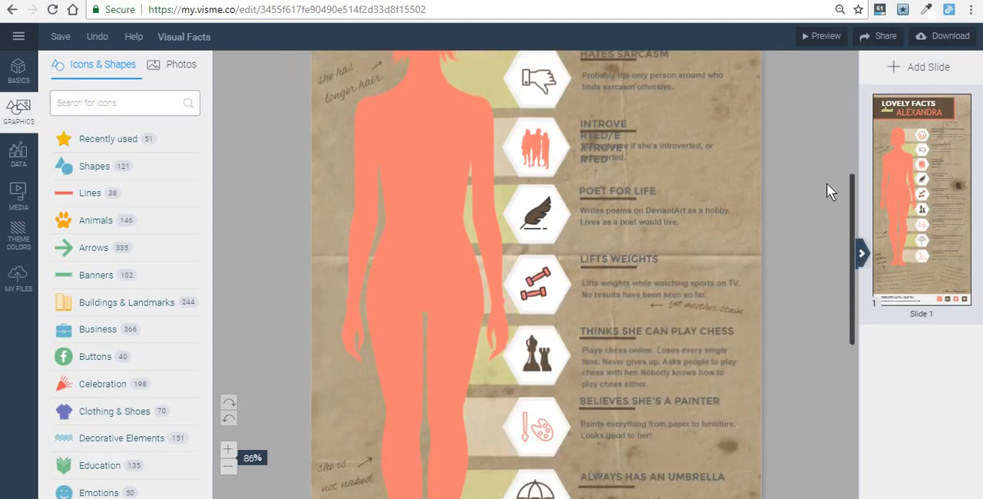
scroll(827, 191, "down", 3)
scroll(826, 191, "down", 4)
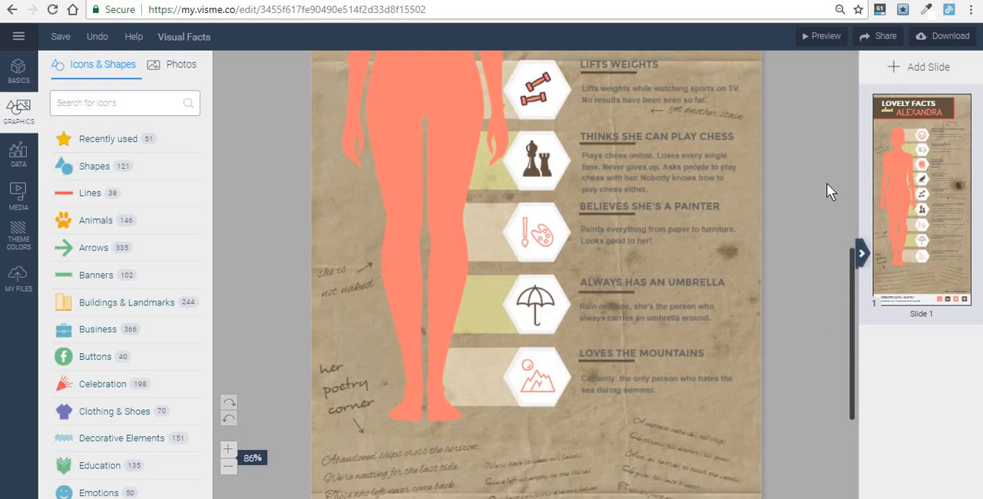